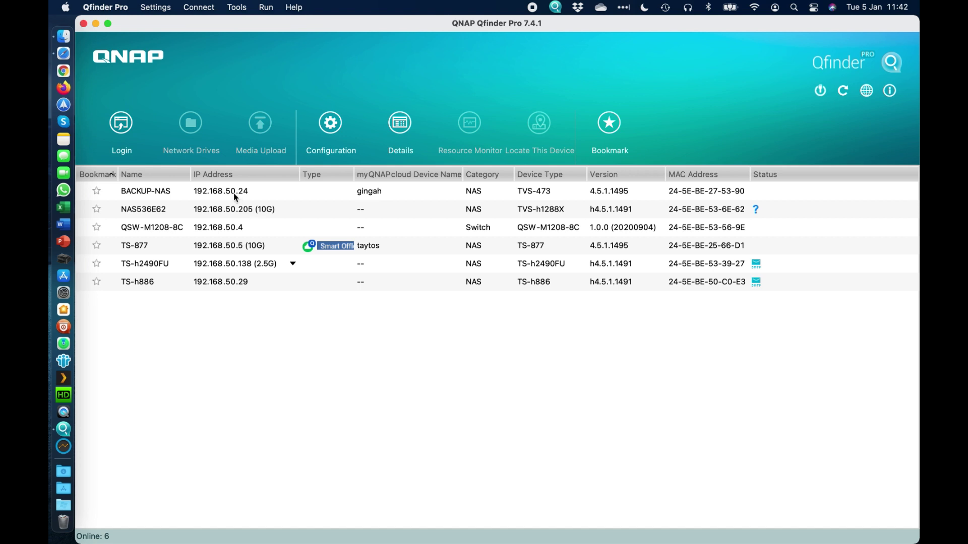
Open the web setup page of the TVS-h1288X at 192.168.50.205 and start the QuTS hero Smart Installation.
{"action": "left_click", "coordinate": [255, 213]}
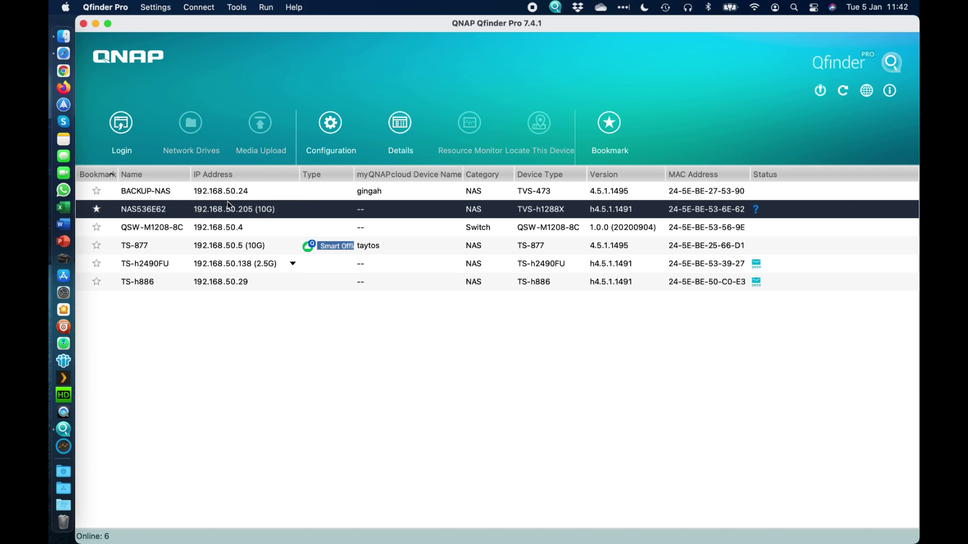
{"action": "left_click", "coordinate": [122, 124]}
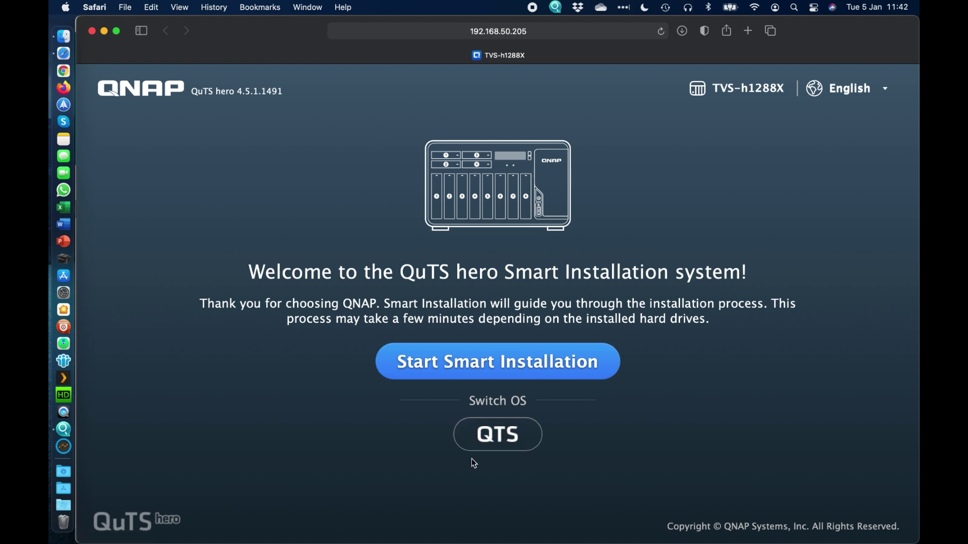
{"action": "left_click", "coordinate": [494, 373]}
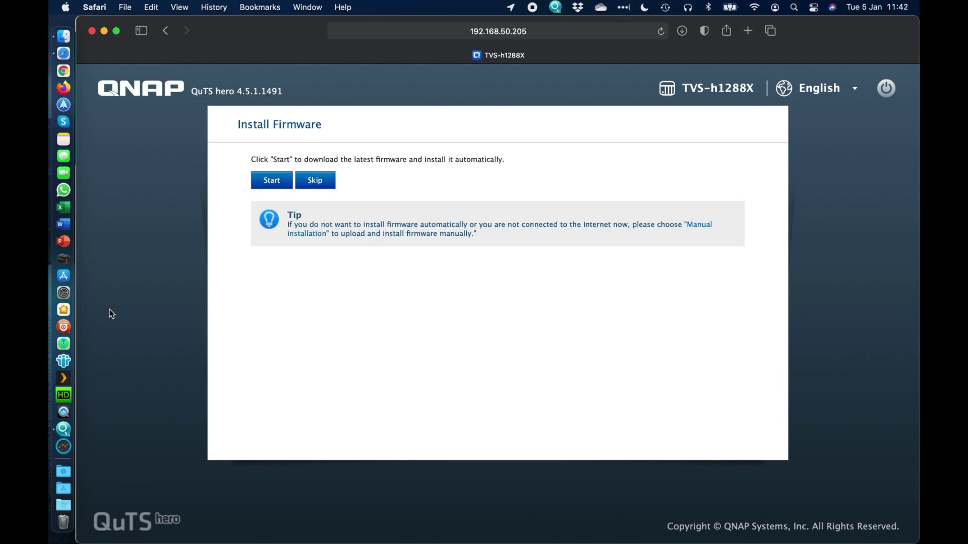
Check the TVS-h1288X firmware version in Qfinder Pro, and start the automatic firmware installation back in Safari.
{"action": "left_click", "coordinate": [61, 431]}
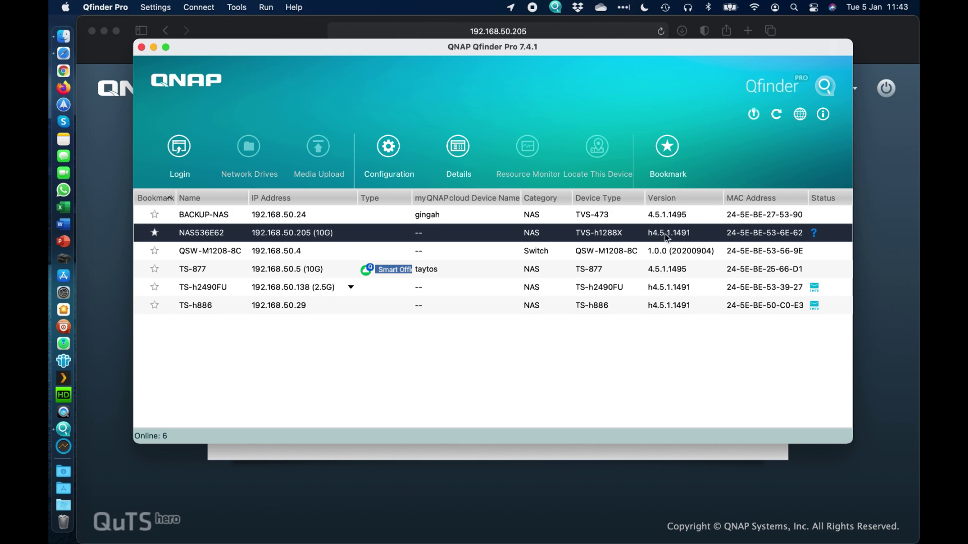
{"action": "left_click", "coordinate": [230, 26]}
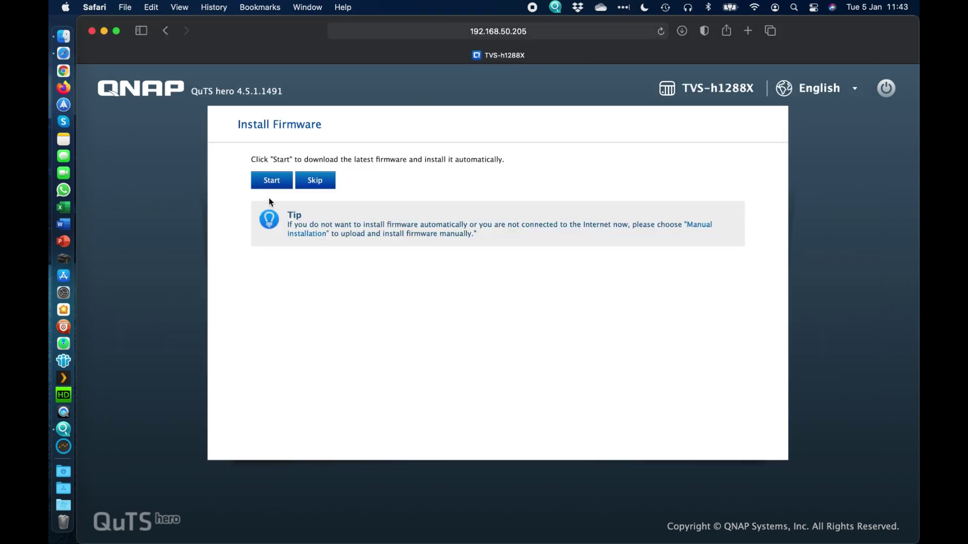
{"action": "left_click", "coordinate": [271, 182]}
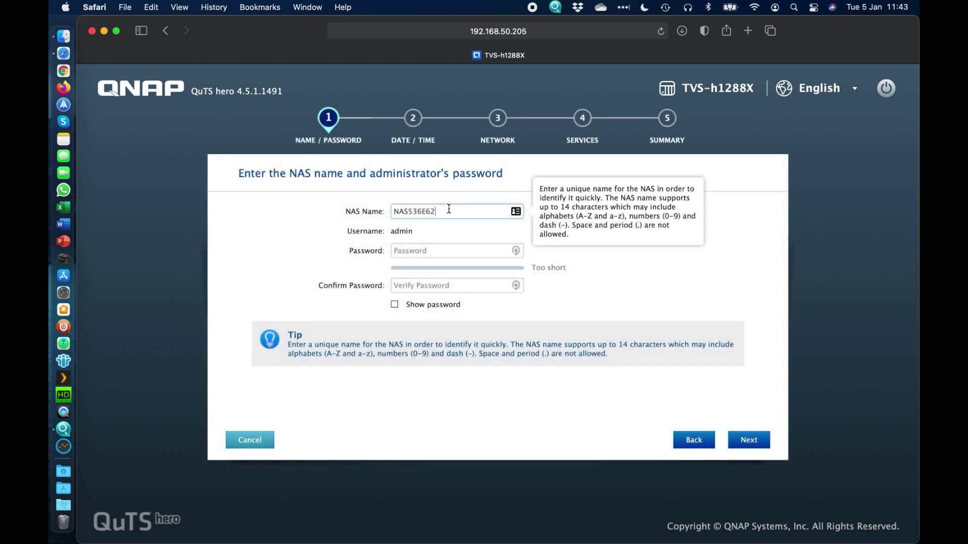
Name the NAS TVS-h1288X, enter and confirm the administrator password, and continue to the date and time settings.
{"action": "double_click", "coordinate": [449, 208]}
{"action": "type", "text": "TVS-h1288X"}
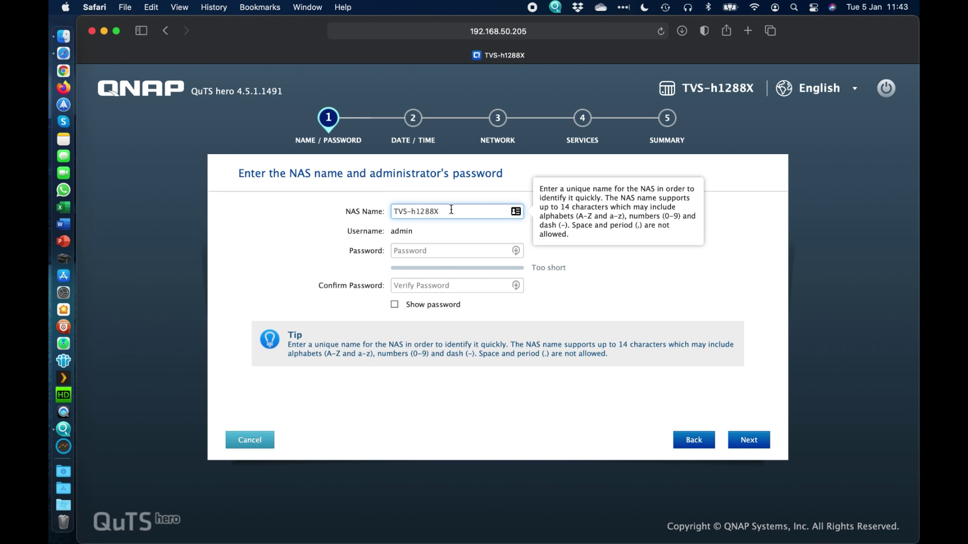
{"action": "left_click", "coordinate": [430, 252]}
{"action": "type", "text": "•••••••"}
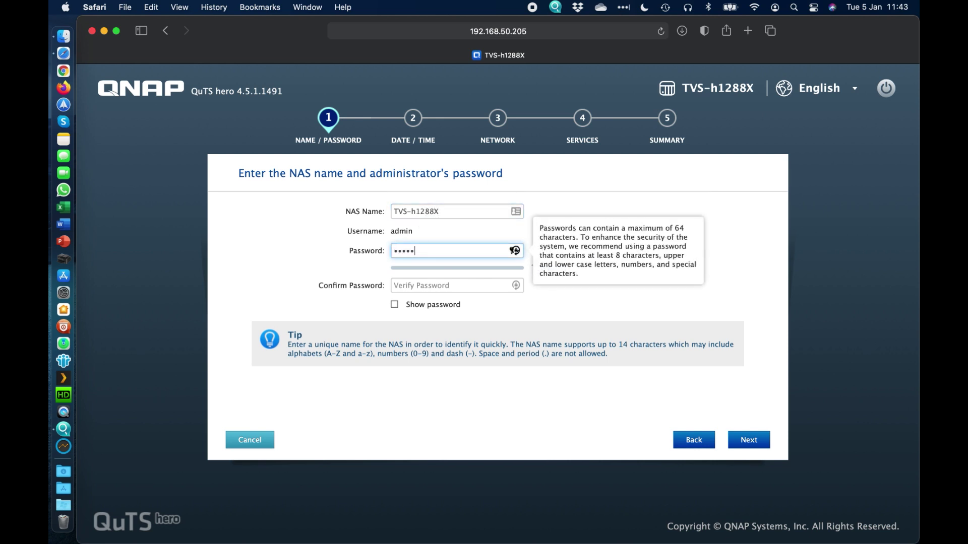
{"action": "key", "text": "Tab"}
{"action": "type", "text": "•••••••"}
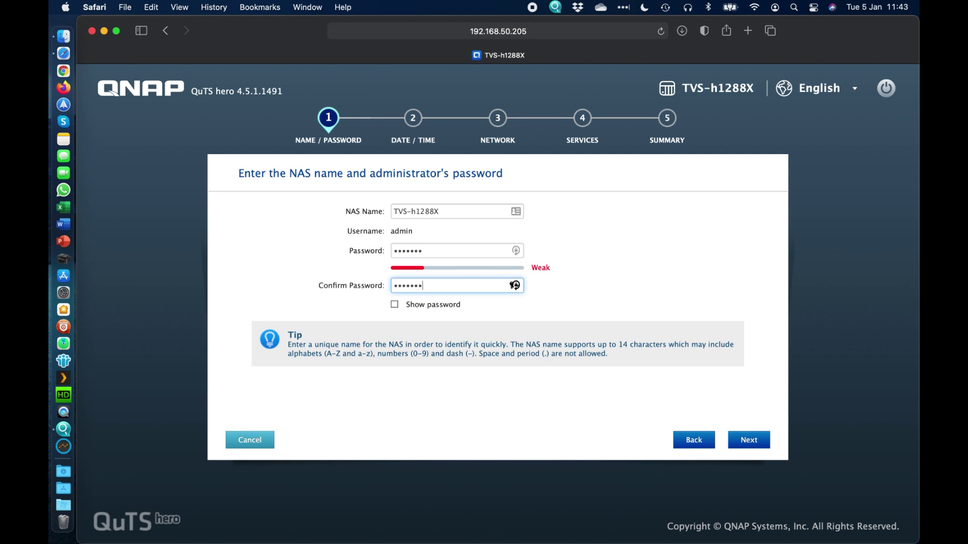
{"action": "left_click", "coordinate": [700, 256]}
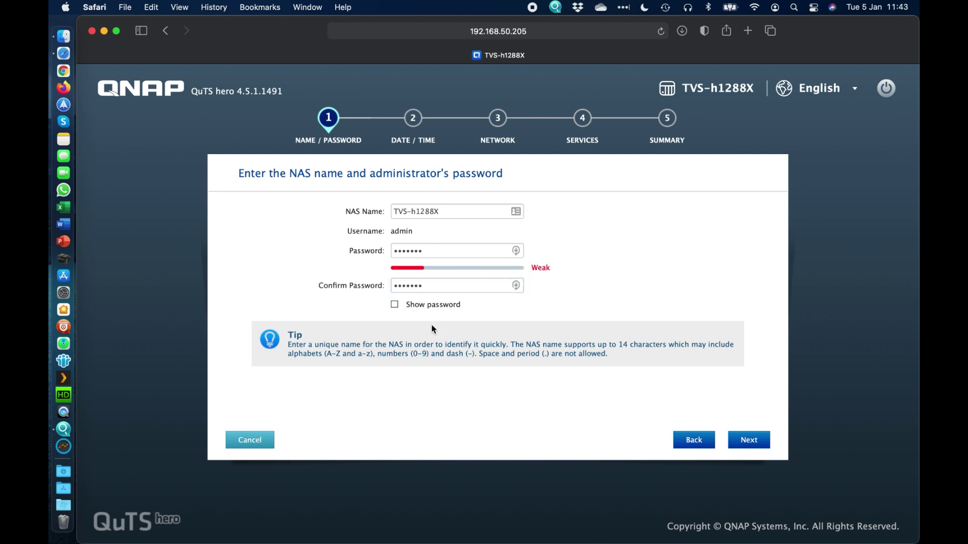
{"action": "left_click", "coordinate": [747, 442]}
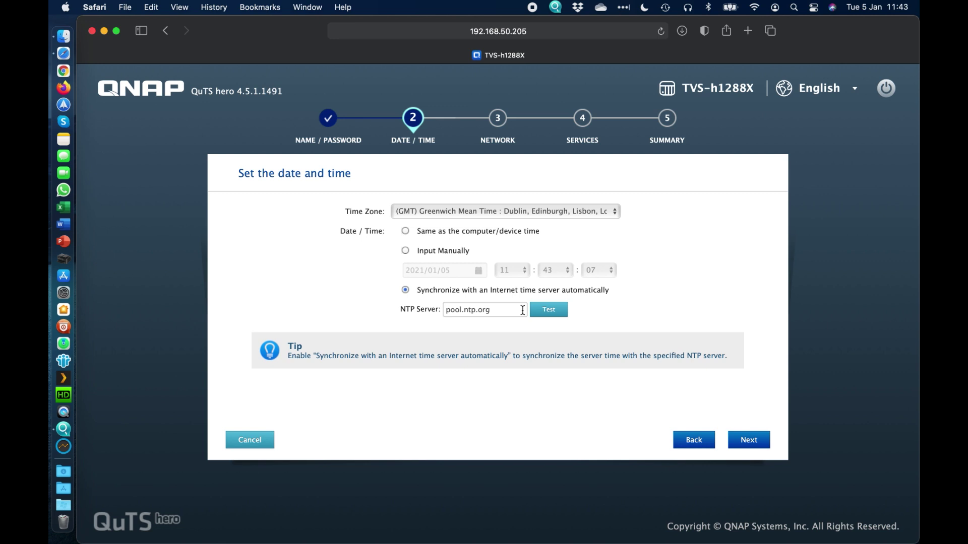
Keep the pool.ntp.org time synchronization and DHCP network settings, and continue with the Windows and Mac file services enabled.
{"action": "left_click", "coordinate": [750, 442]}
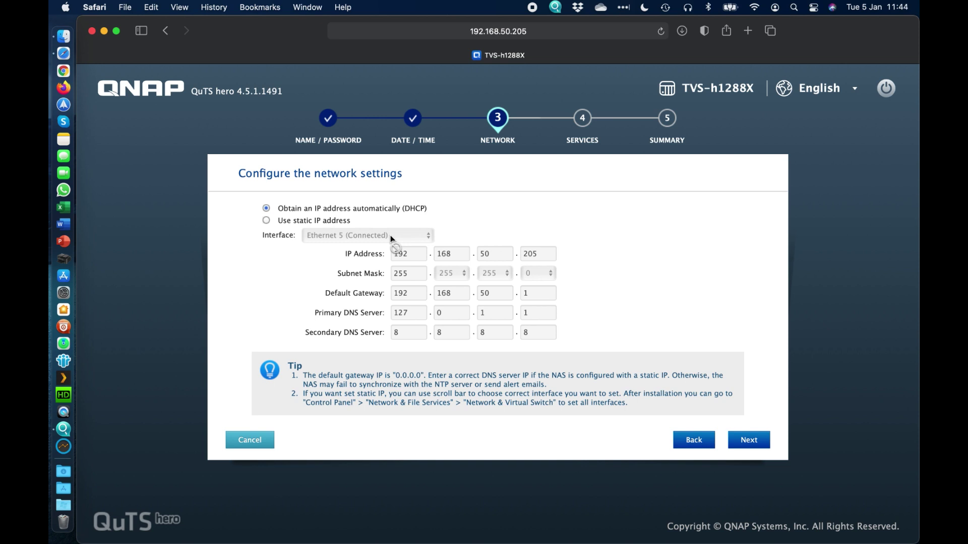
{"action": "left_click", "coordinate": [750, 442]}
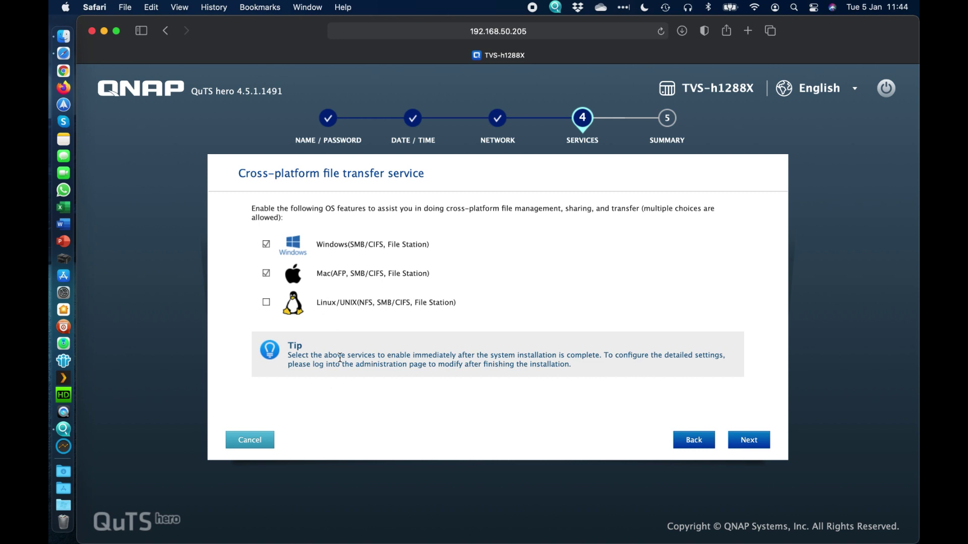
{"action": "left_click", "coordinate": [266, 273]}
{"action": "left_click", "coordinate": [748, 441]}
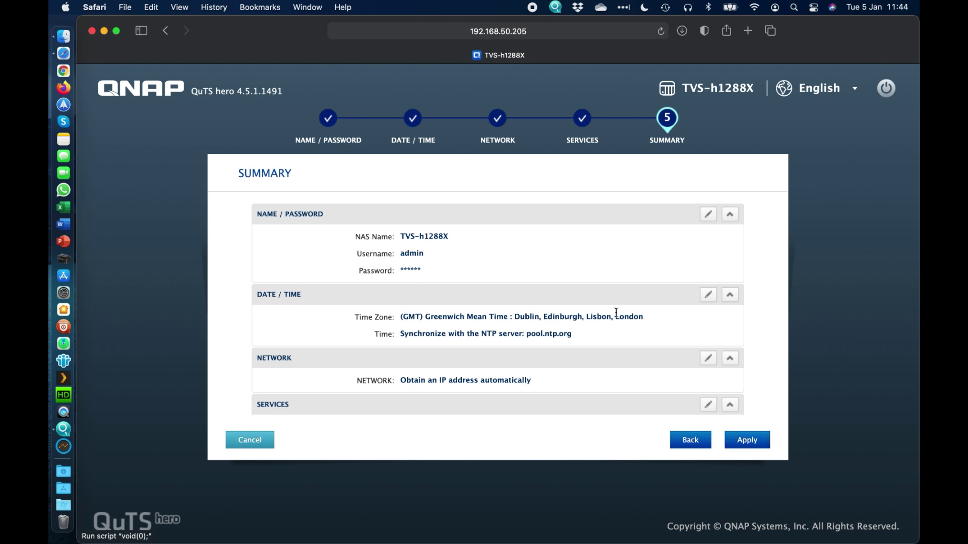
Apply the summarized installation settings, agree to clear all drive data, and continue to NAS management.
{"action": "left_click", "coordinate": [754, 441]}
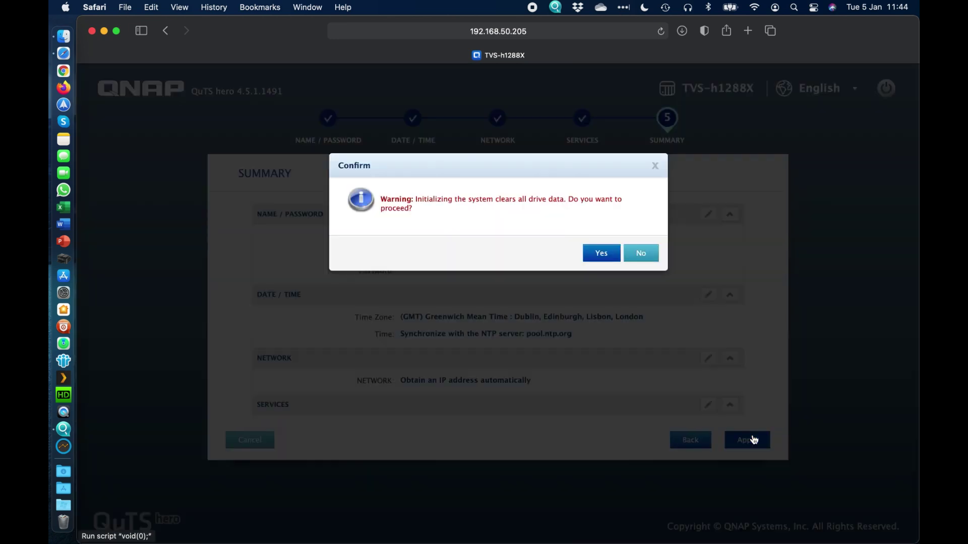
{"action": "left_click", "coordinate": [602, 255]}
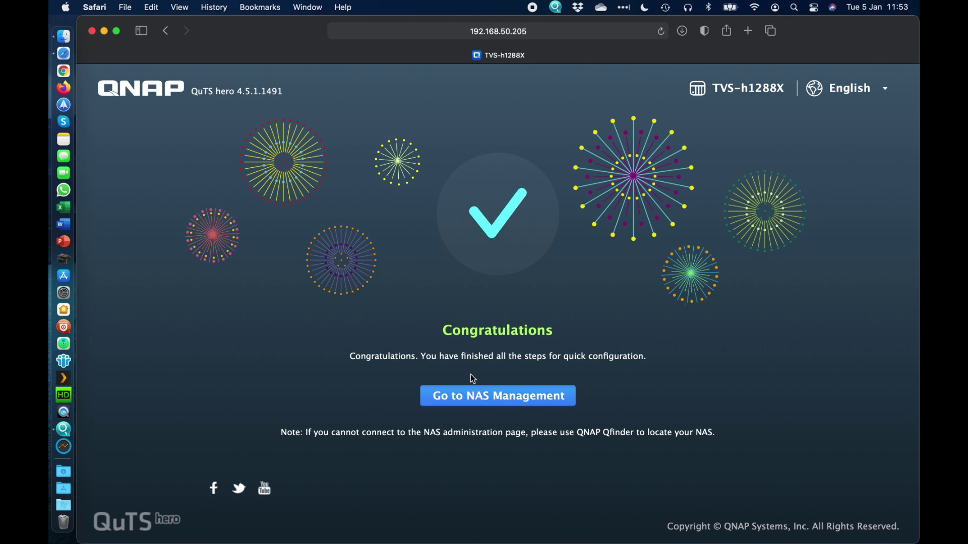
{"action": "left_click", "coordinate": [499, 407]}
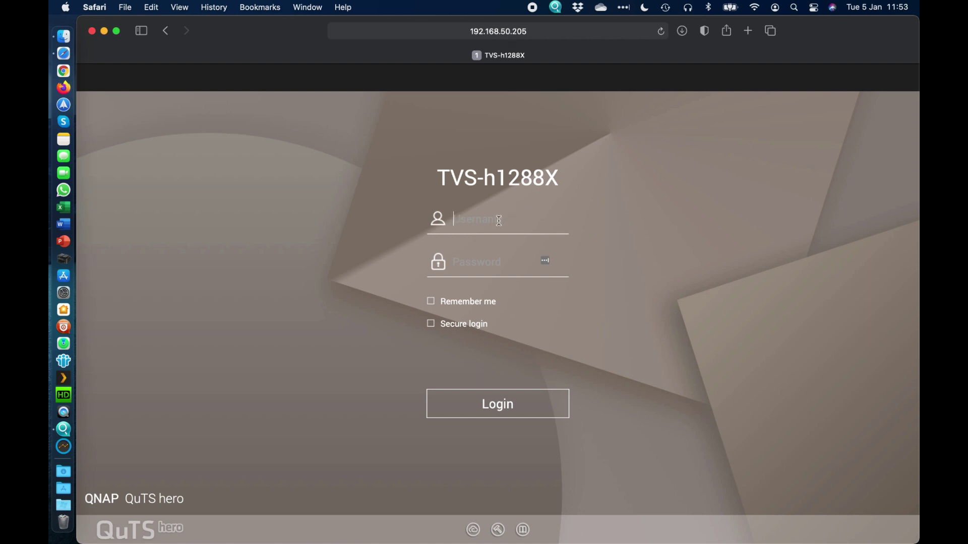
Log in to the NAS as admin with the account password.
{"action": "type", "text": "admin"}
{"action": "key", "text": "Tab"}
{"action": "type", "text": "********"}
{"action": "key", "text": "Return"}
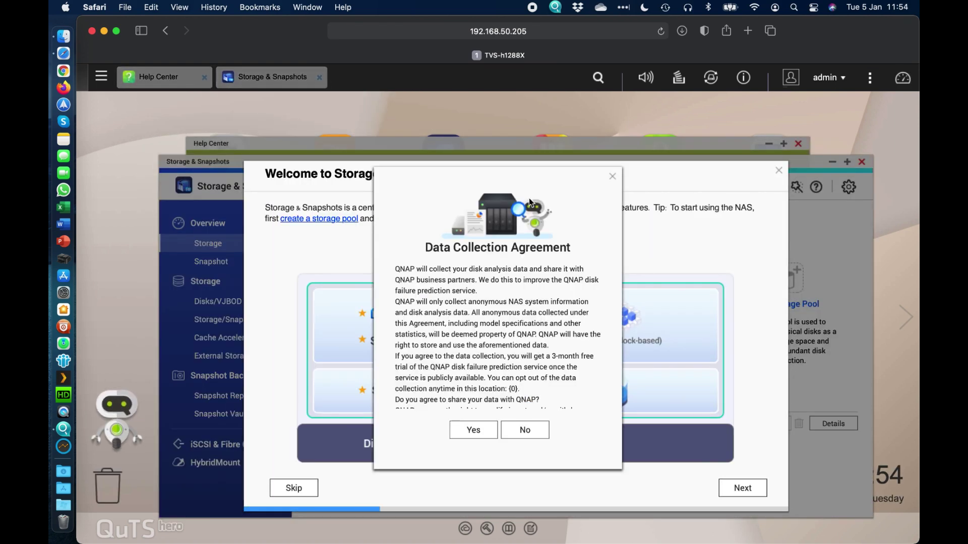
Decline the Data Collection Agreement and close the Storage & Snapshots welcome guide and window.
{"action": "left_click", "coordinate": [525, 430]}
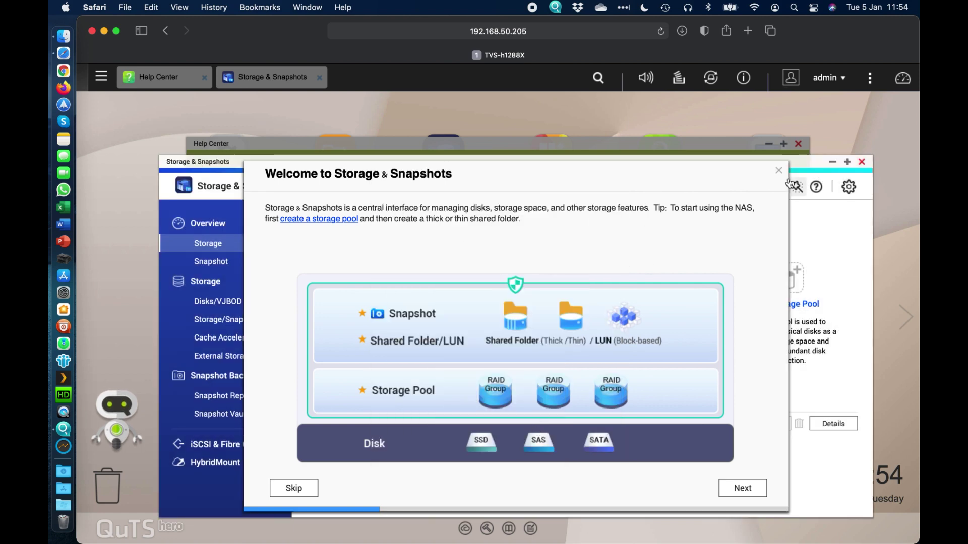
{"action": "left_click", "coordinate": [778, 171]}
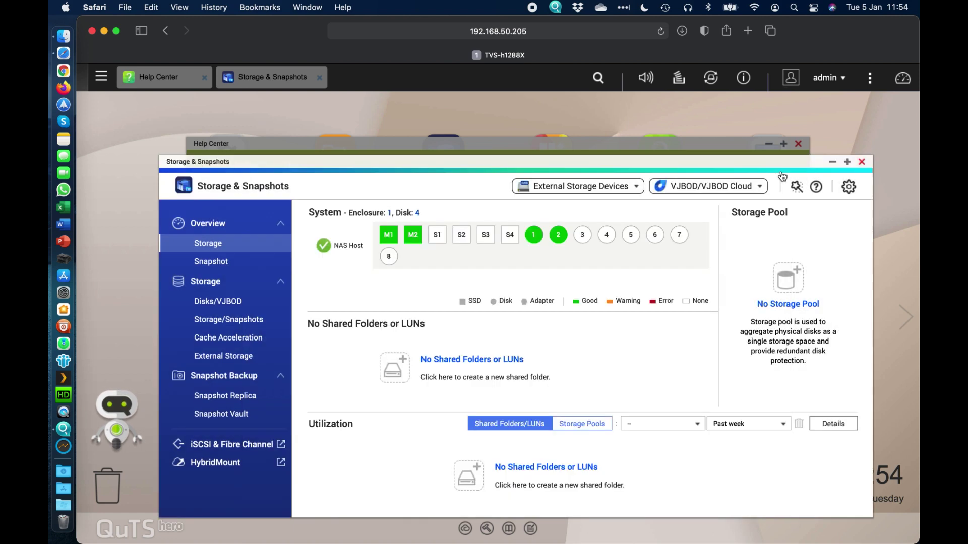
{"action": "left_click", "coordinate": [862, 162]}
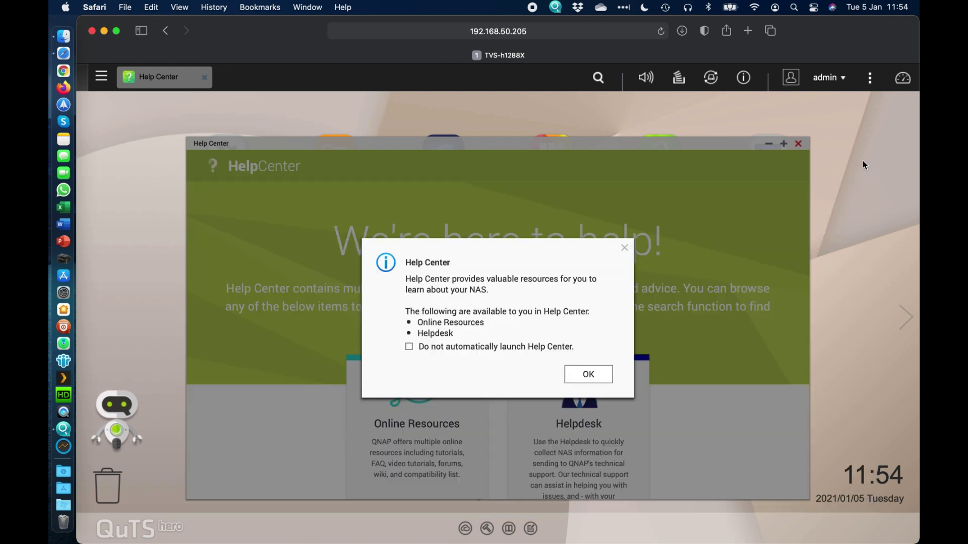
Stop Help Center from launching automatically and close it to leave the desktop clear.
{"action": "left_click", "coordinate": [504, 349]}
{"action": "left_click", "coordinate": [588, 374]}
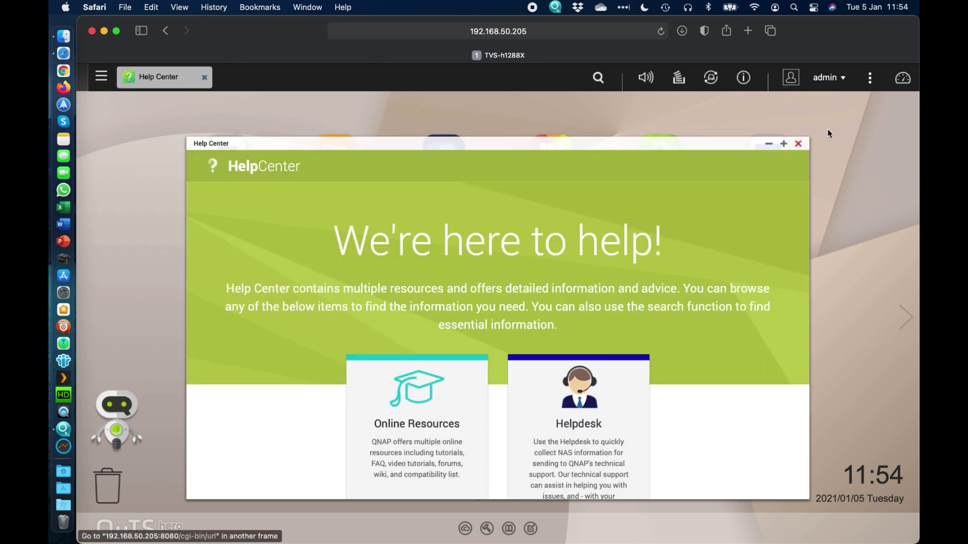
{"action": "left_click", "coordinate": [798, 144]}
{"action": "left_click", "coordinate": [392, 357]}
{"action": "left_click", "coordinate": [680, 389]}
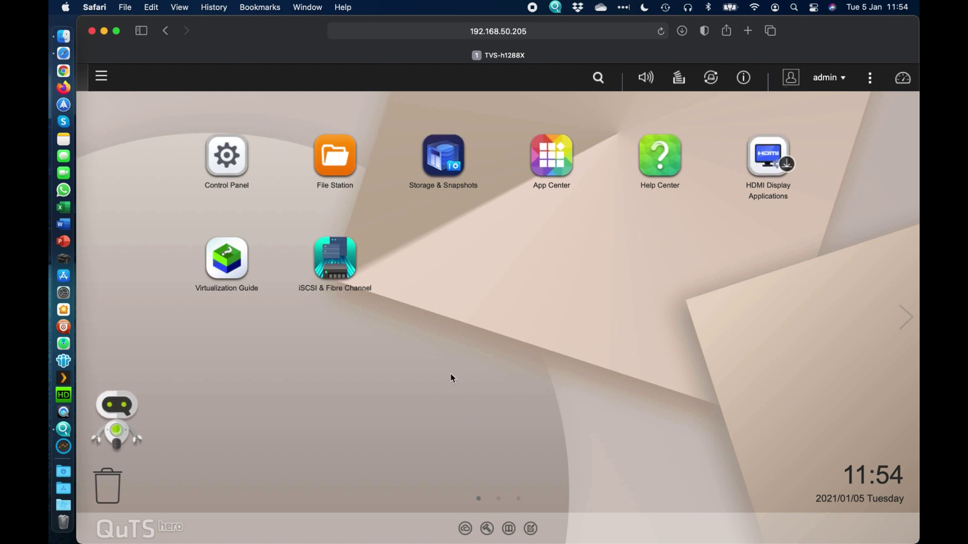
Open Storage & Snapshots maximized without its welcome guide and inspect the installed disks in the storage overview.
{"action": "left_click", "coordinate": [439, 146]}
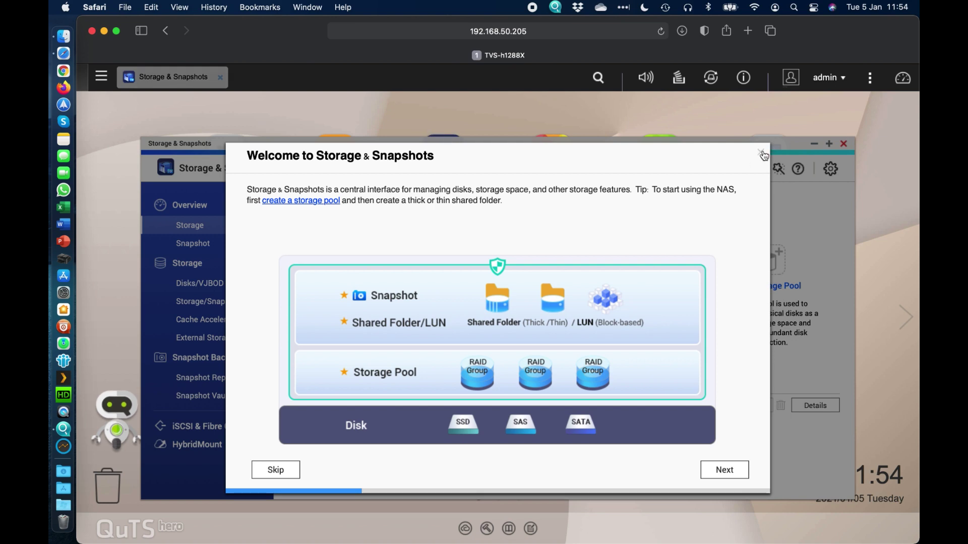
{"action": "left_click", "coordinate": [764, 154]}
{"action": "left_click", "coordinate": [829, 145]}
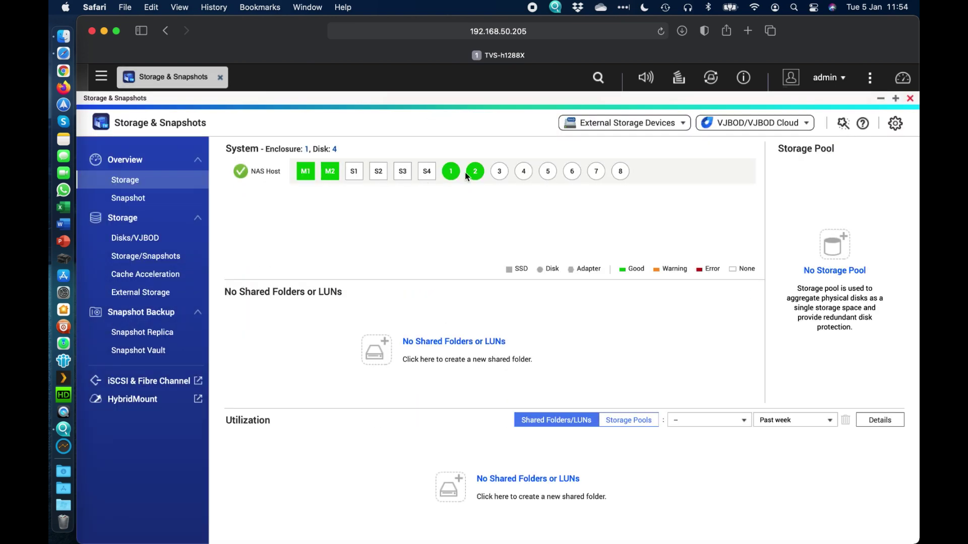
{"action": "mouse_move", "coordinate": [447, 177]}
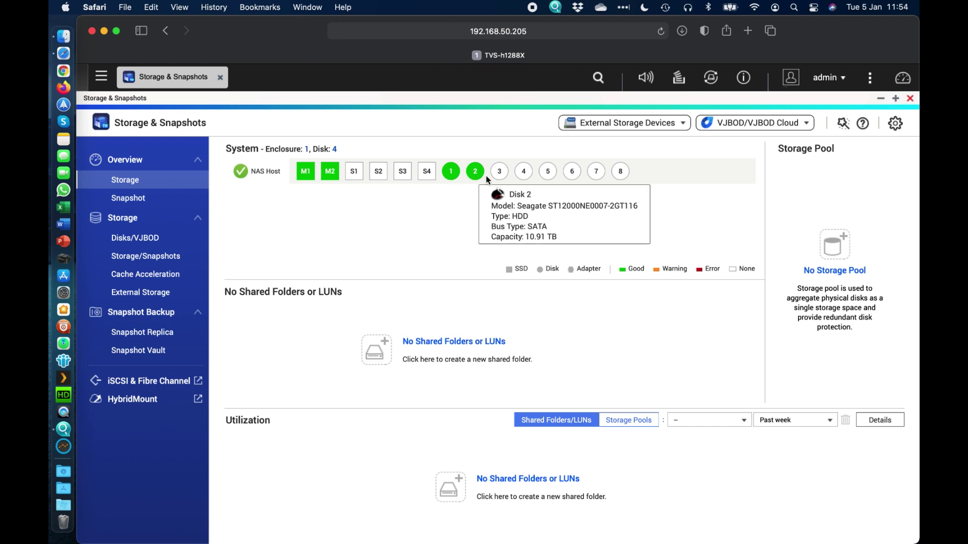
{"action": "mouse_move", "coordinate": [306, 179]}
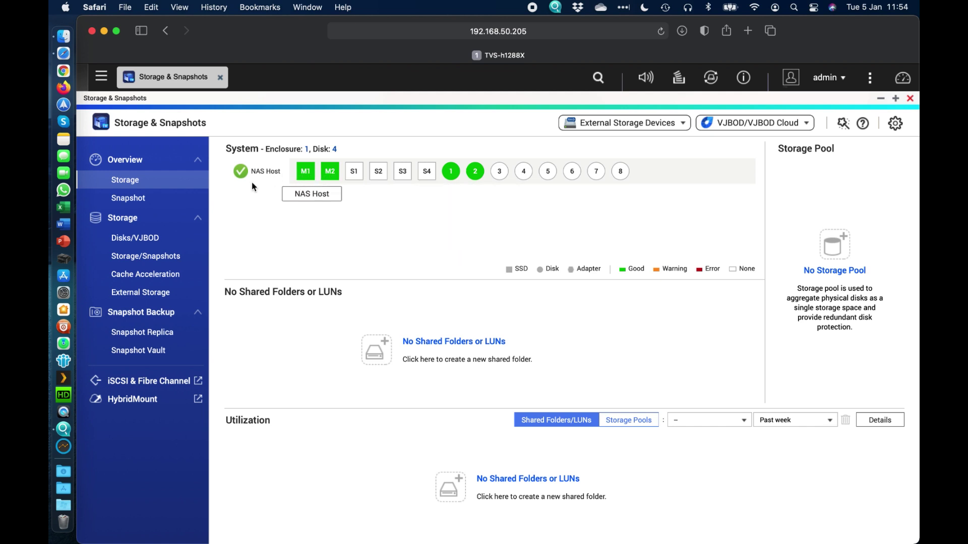
Examine the disk information of M.2 SSD 1, M.2 SSD 2, Disk 1 and Disk 2 in the Disks/VJBOD view.
{"action": "left_click", "coordinate": [166, 238]}
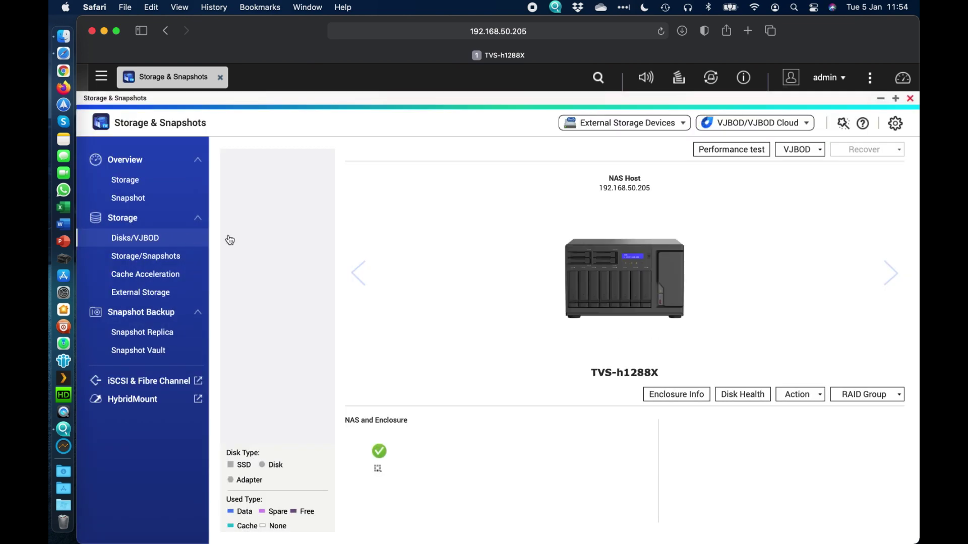
{"action": "mouse_move", "coordinate": [280, 188]}
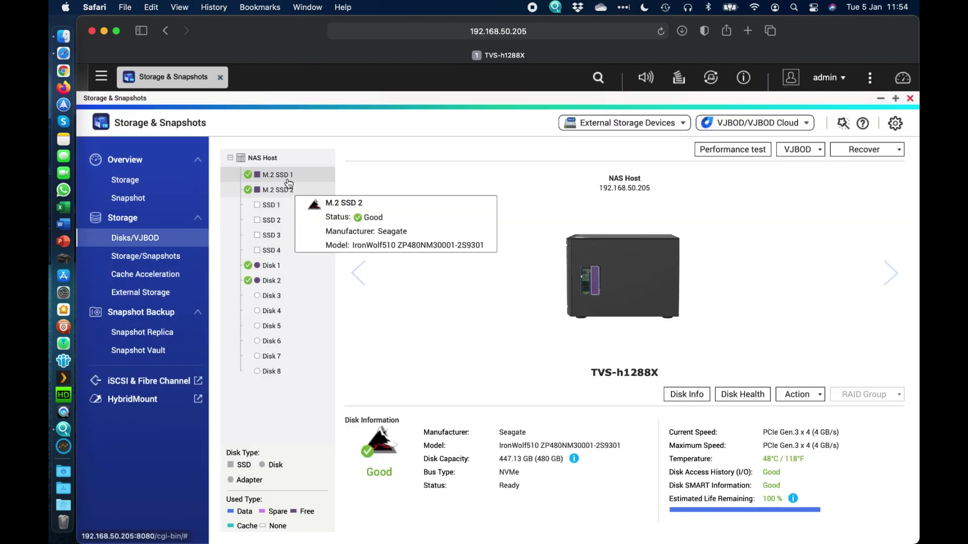
{"action": "left_click", "coordinate": [281, 190]}
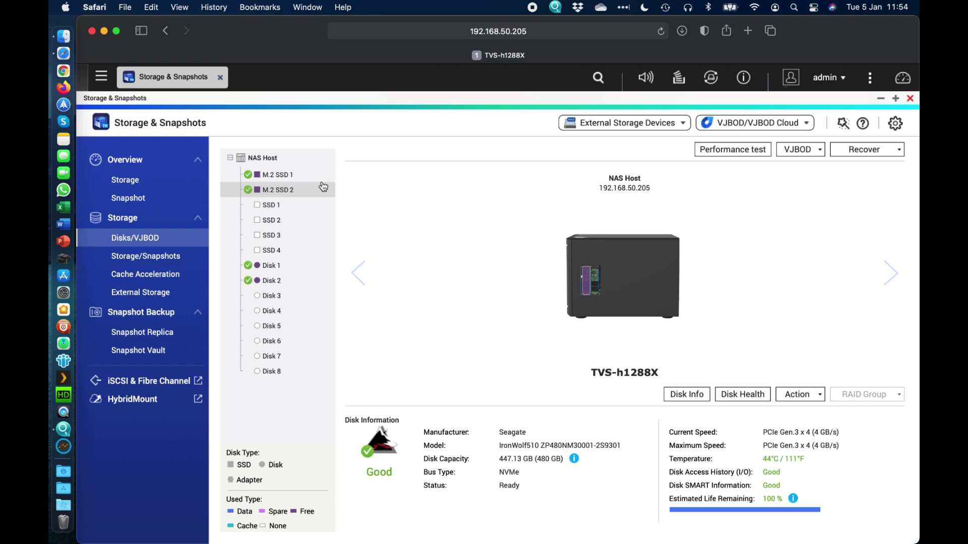
{"action": "left_click", "coordinate": [301, 175]}
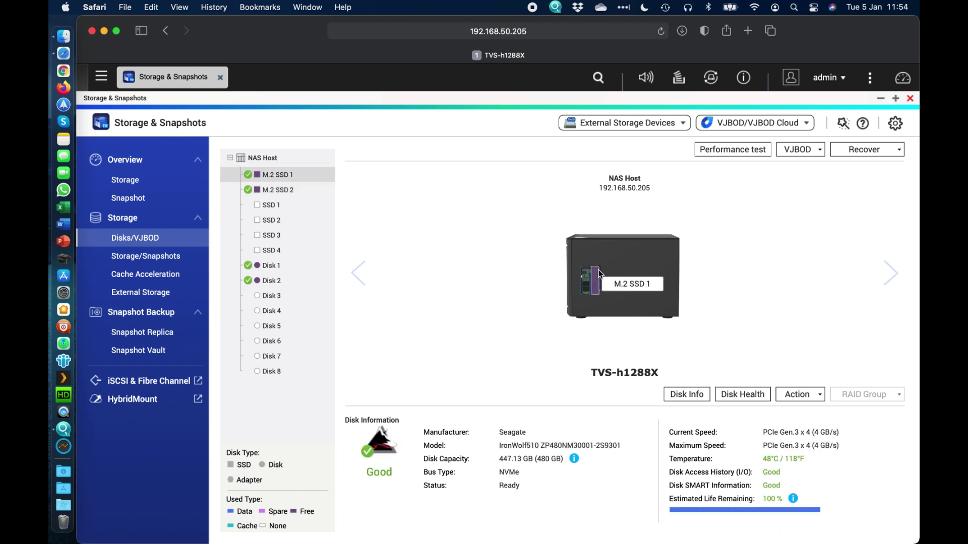
{"action": "left_click", "coordinate": [277, 270]}
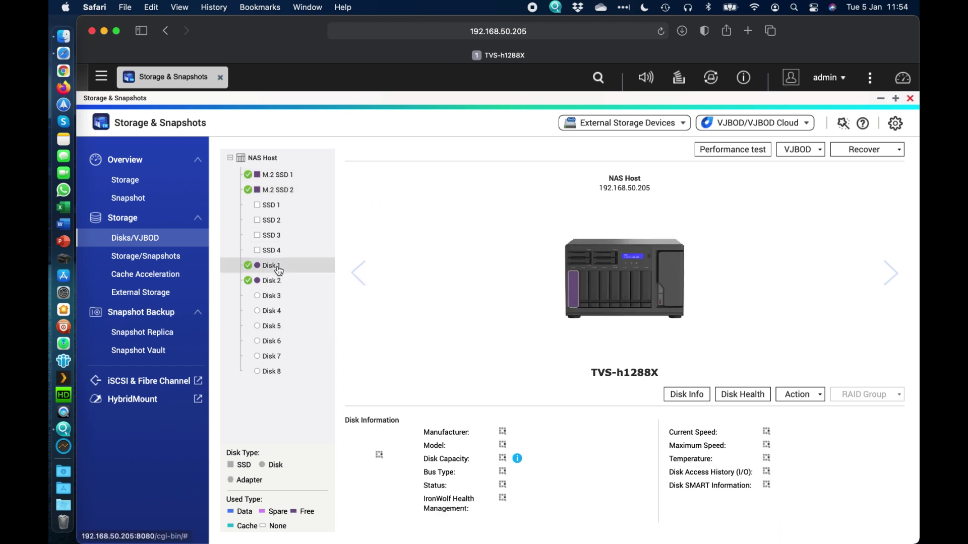
{"action": "left_click", "coordinate": [280, 286]}
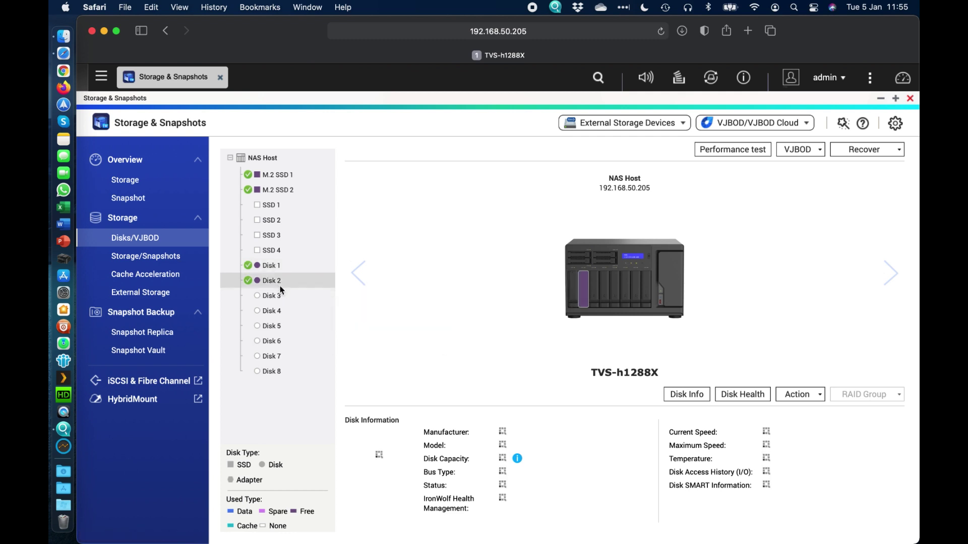
{"action": "left_click", "coordinate": [284, 270]}
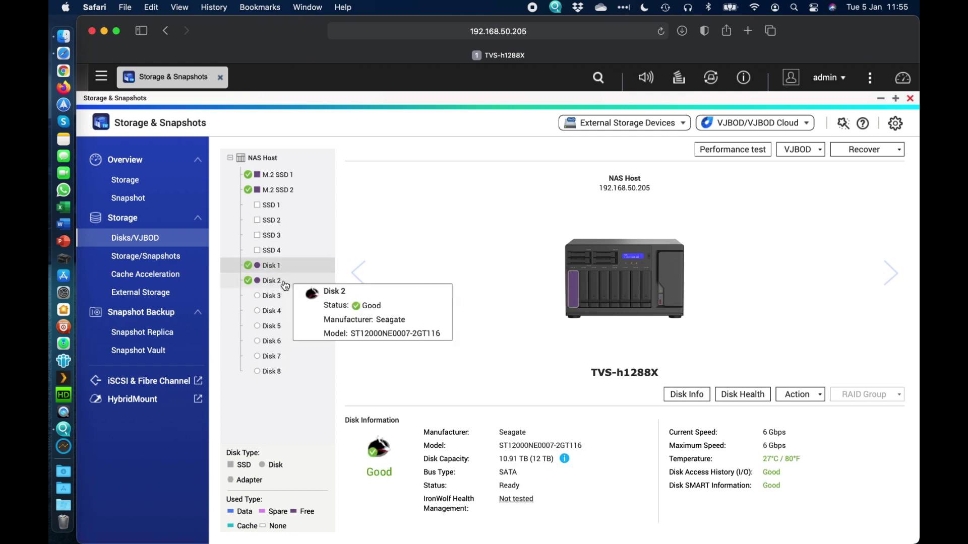
{"action": "left_click", "coordinate": [280, 282]}
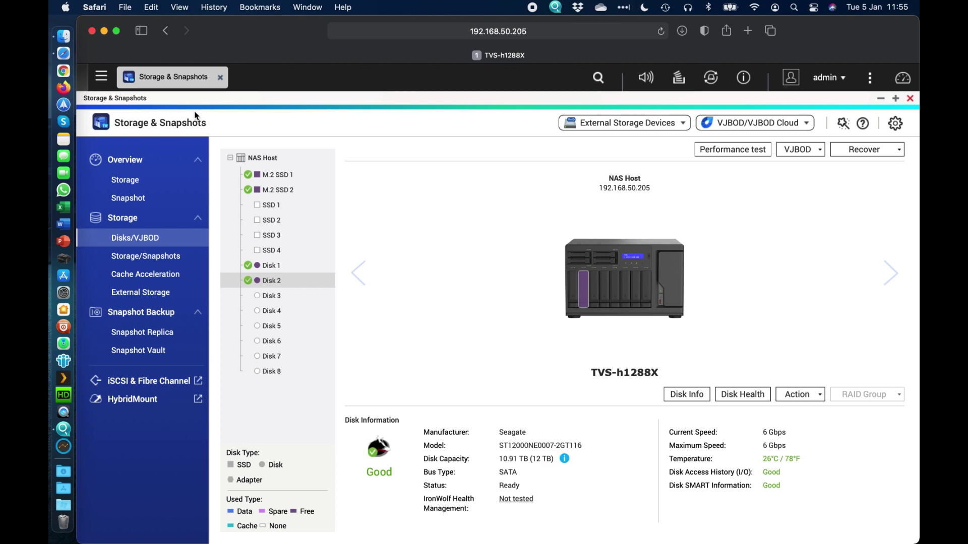
Start a new storage pool and select M.2 SSD 1 and M.2 SSD 2 as a RAID 1 group.
{"action": "left_click", "coordinate": [160, 261]}
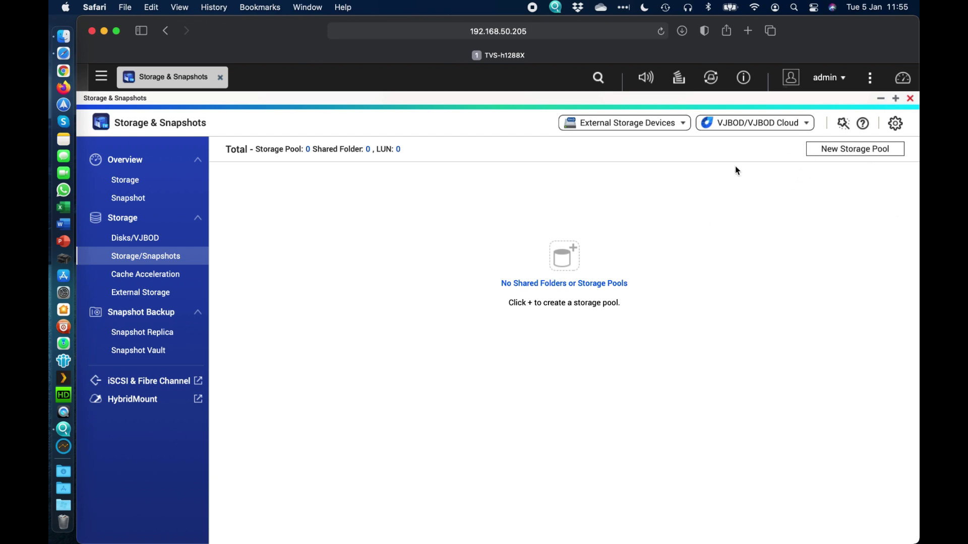
{"action": "left_click", "coordinate": [887, 148]}
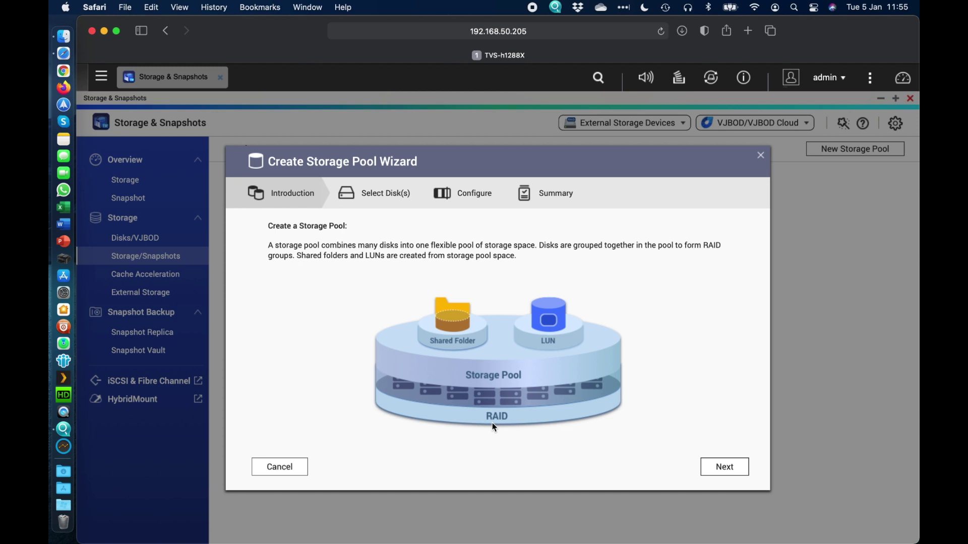
{"action": "left_click", "coordinate": [721, 474]}
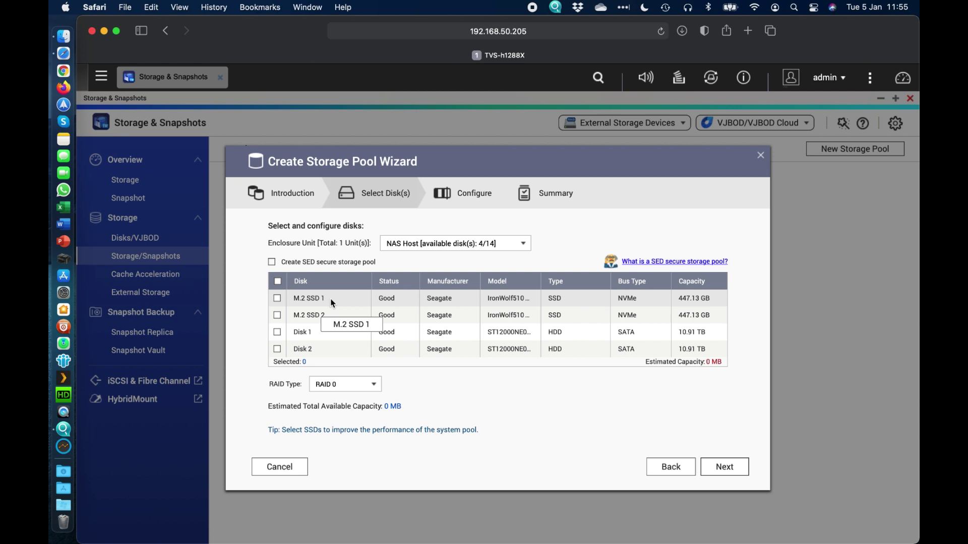
{"action": "left_click", "coordinate": [278, 299]}
{"action": "left_click", "coordinate": [278, 315]}
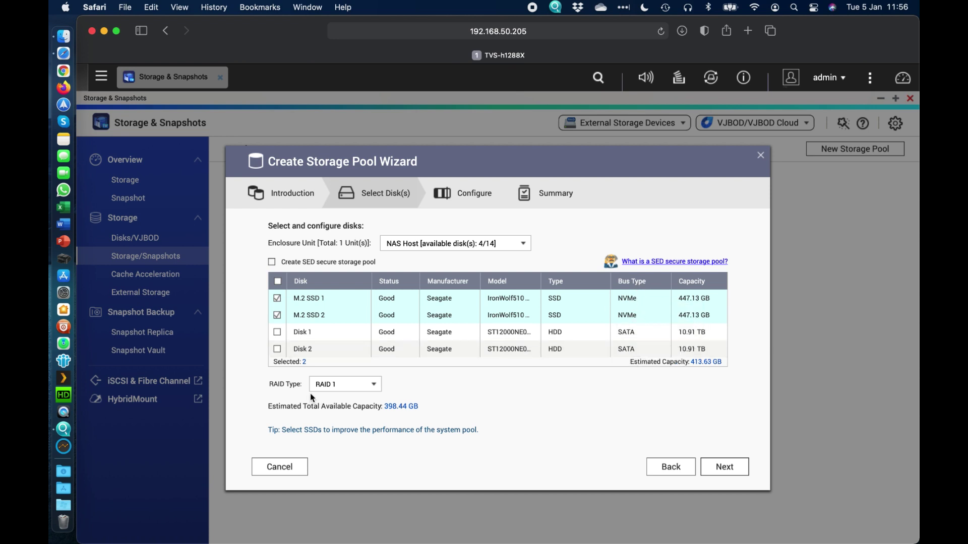
{"action": "left_click", "coordinate": [366, 387]}
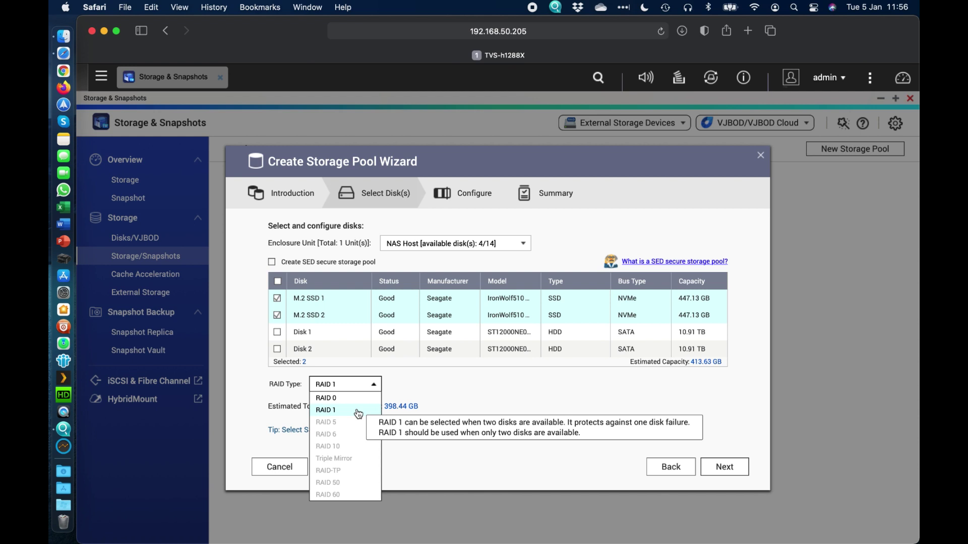
{"action": "left_click", "coordinate": [466, 390]}
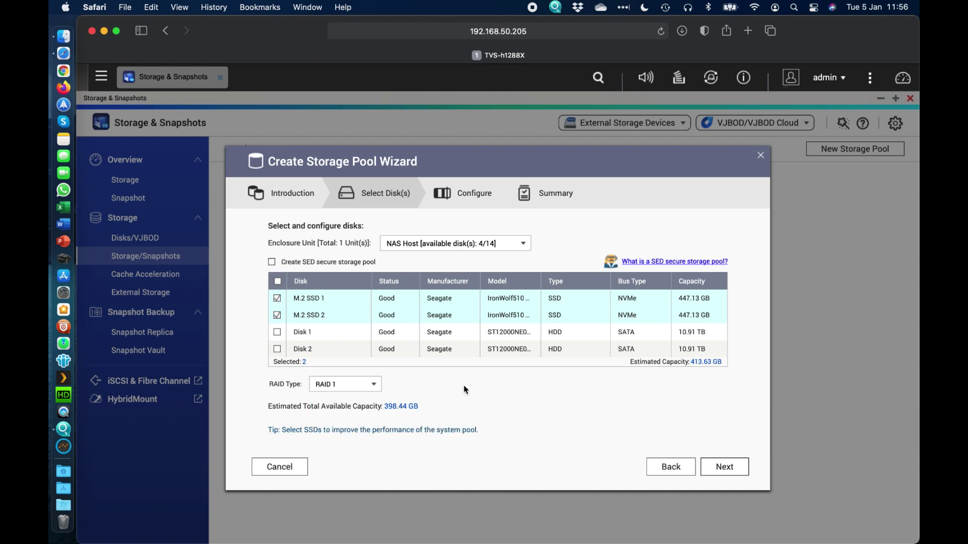
{"action": "left_click", "coordinate": [723, 469]}
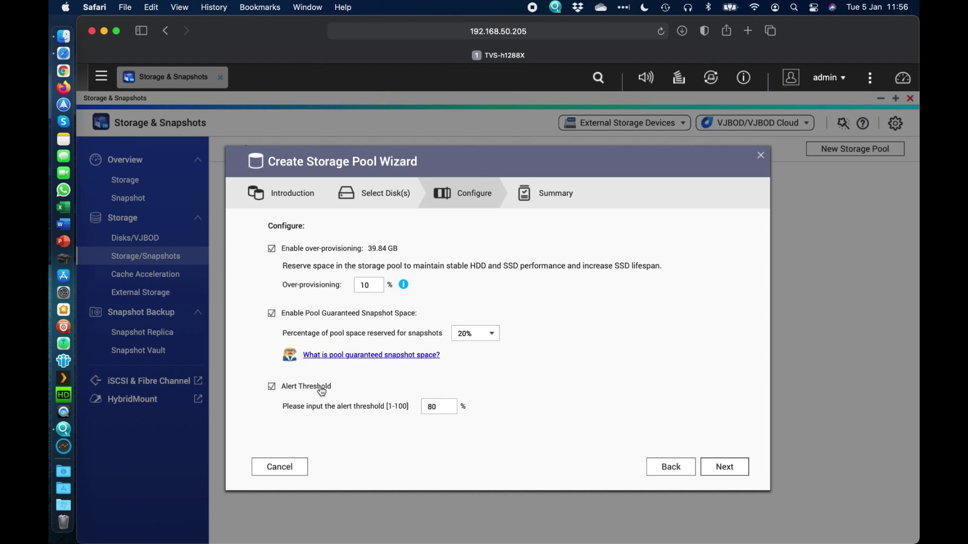
Create the SSD pool with 10% over-provisioning, 20% guaranteed snapshot space and an 80% alert threshold, accepting erasure of the selected disks.
{"action": "left_click", "coordinate": [726, 468]}
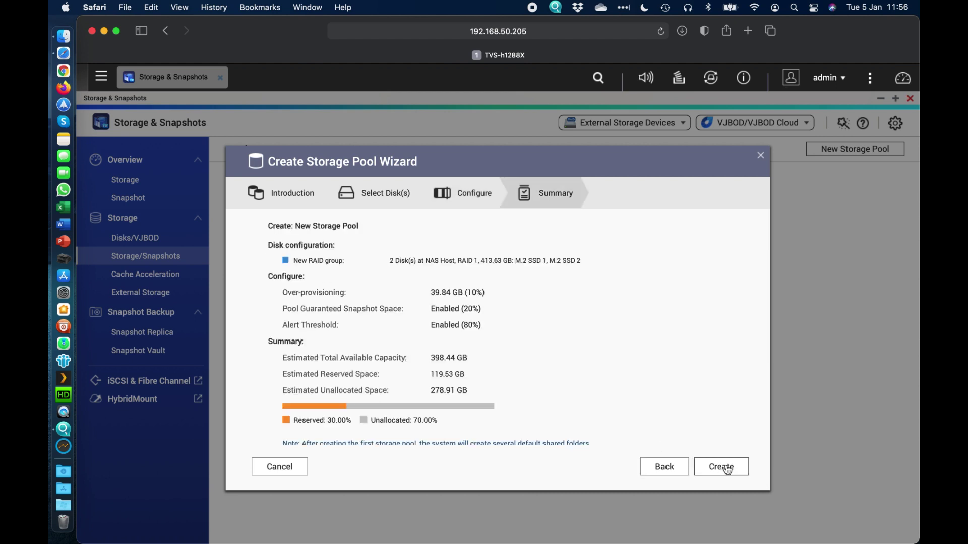
{"action": "scroll", "coordinate": [446, 291], "scroll_direction": "down", "scroll_amount": 1}
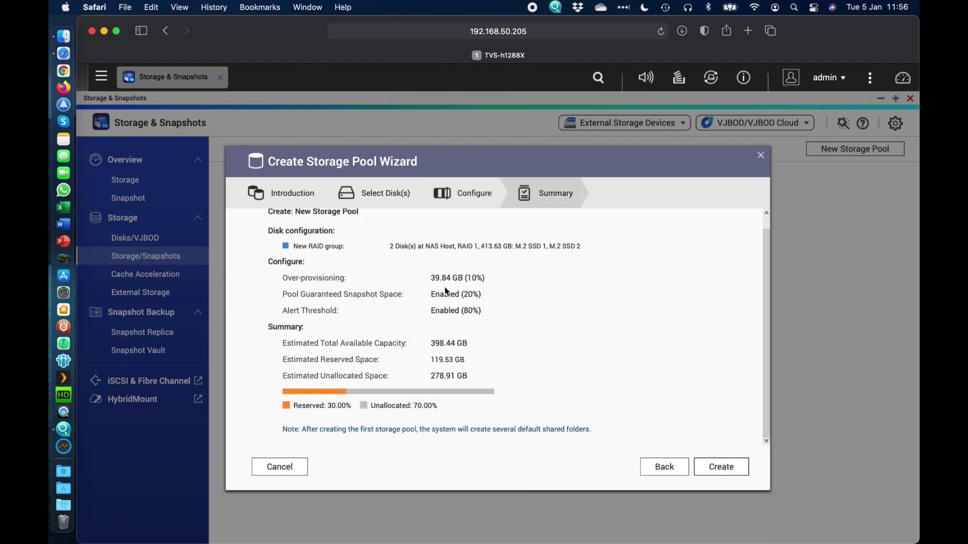
{"action": "scroll", "coordinate": [397, 337], "scroll_direction": "up", "scroll_amount": 1}
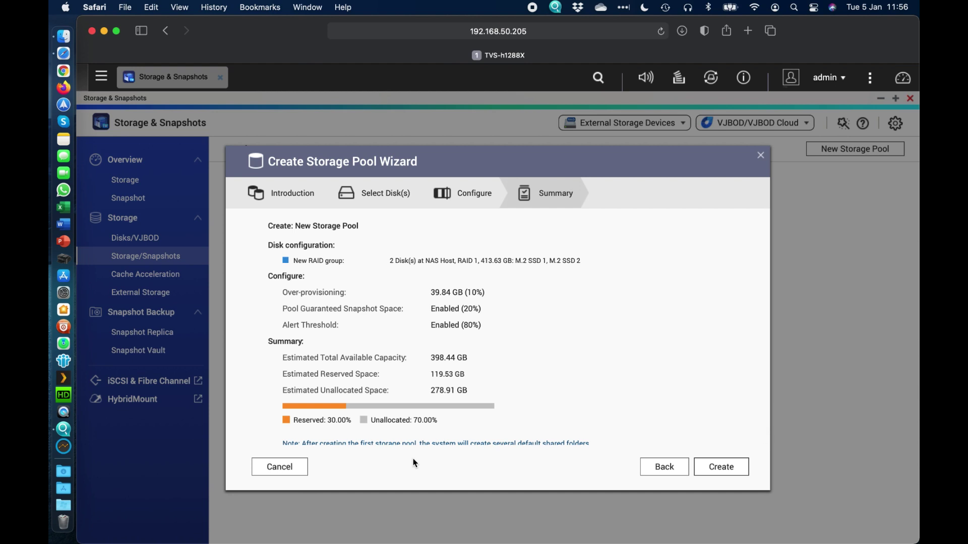
{"action": "left_click", "coordinate": [721, 467]}
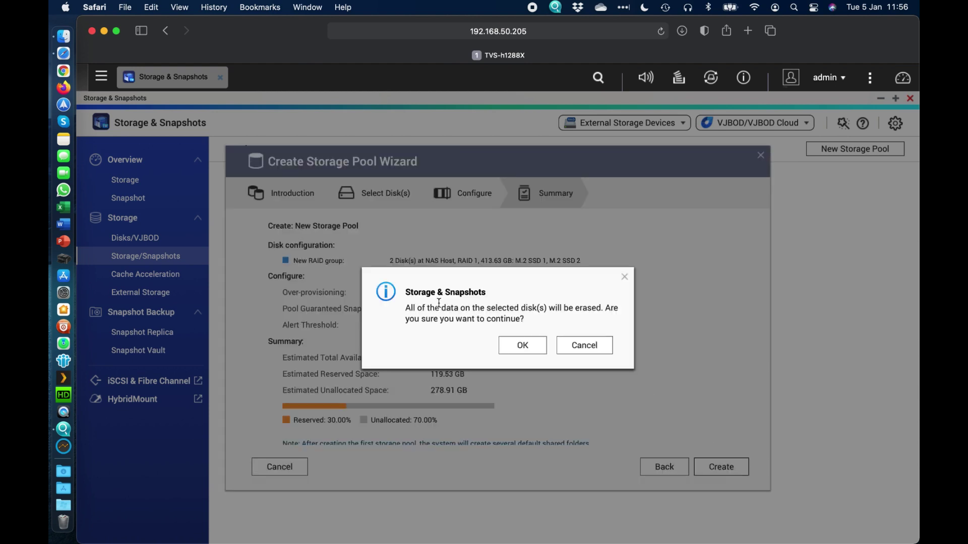
{"action": "left_click", "coordinate": [523, 346]}
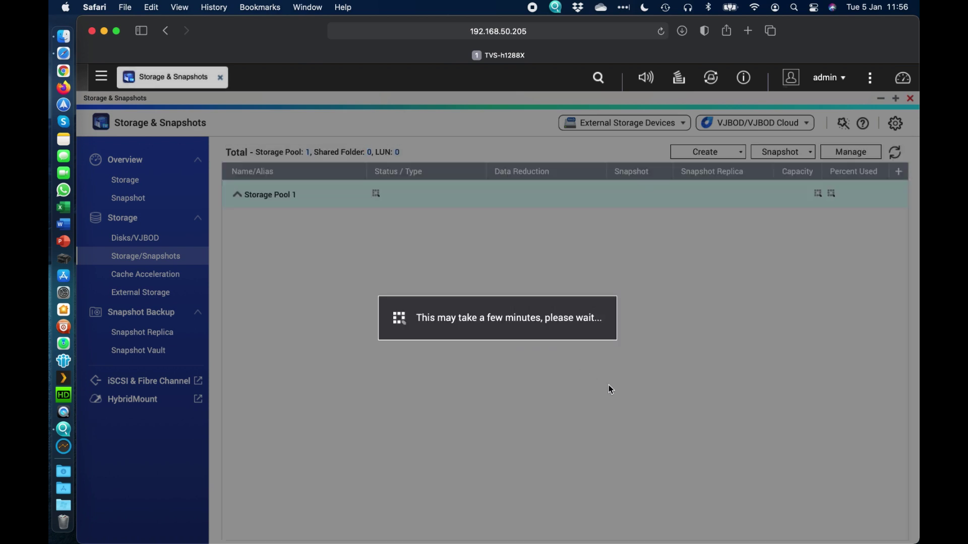
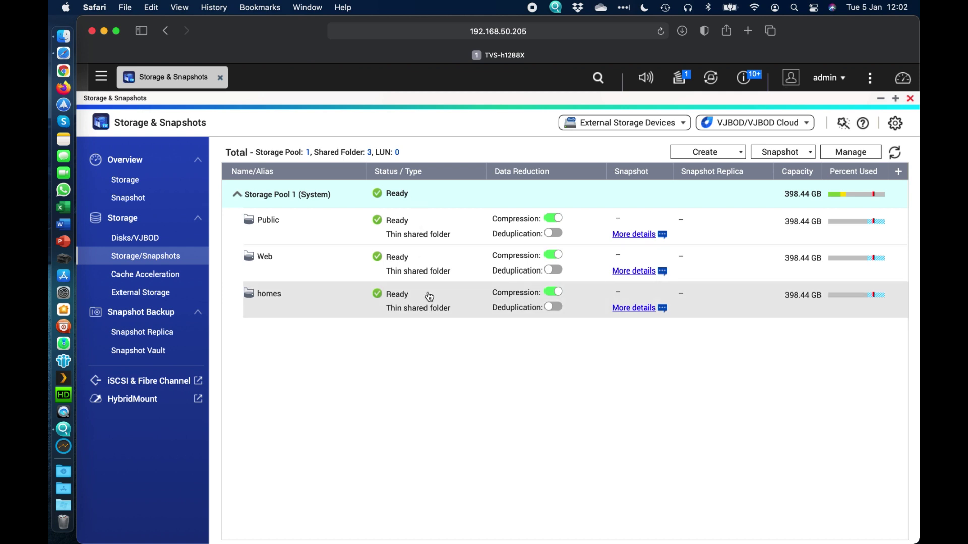
Hide the network drive of the Public shared folder in Control Panel, accepting the temporary service suspension, and close Control Panel.
{"action": "left_click", "coordinate": [103, 76]}
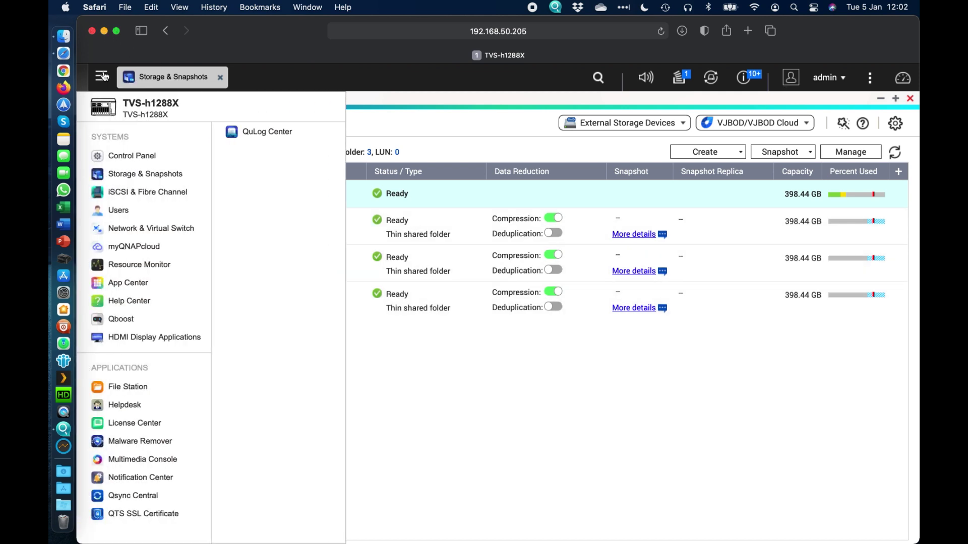
{"action": "left_click", "coordinate": [151, 160]}
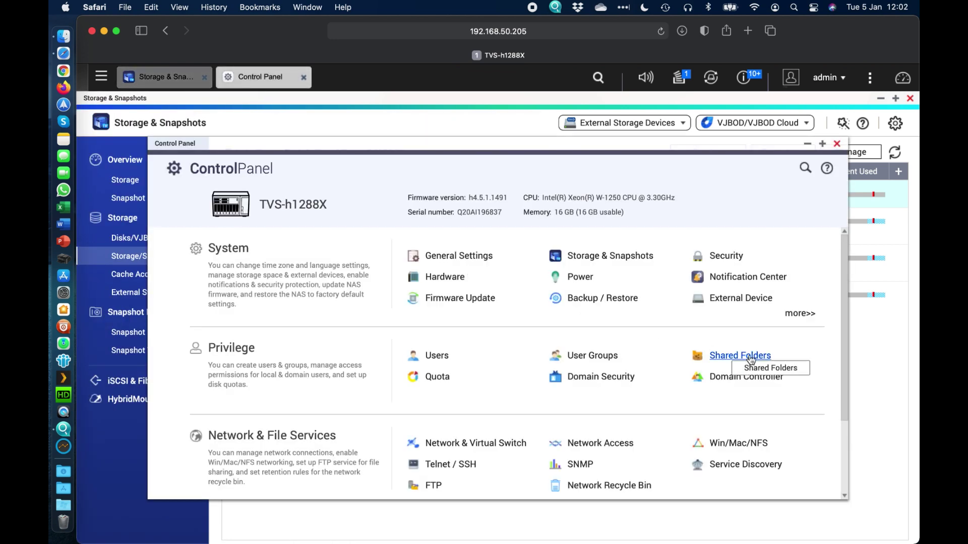
{"action": "left_click", "coordinate": [751, 359]}
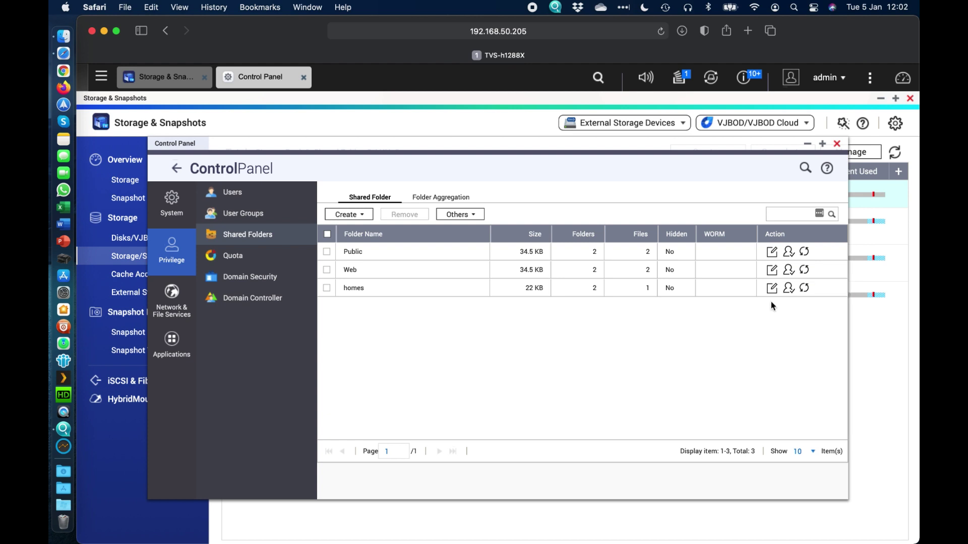
{"action": "left_click", "coordinate": [772, 252]}
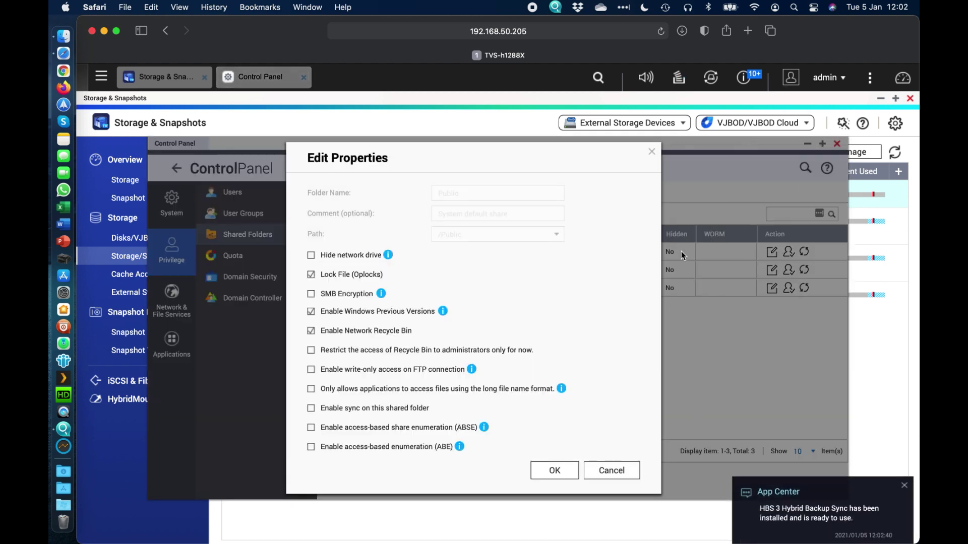
{"action": "left_click", "coordinate": [328, 259]}
{"action": "left_click", "coordinate": [567, 472]}
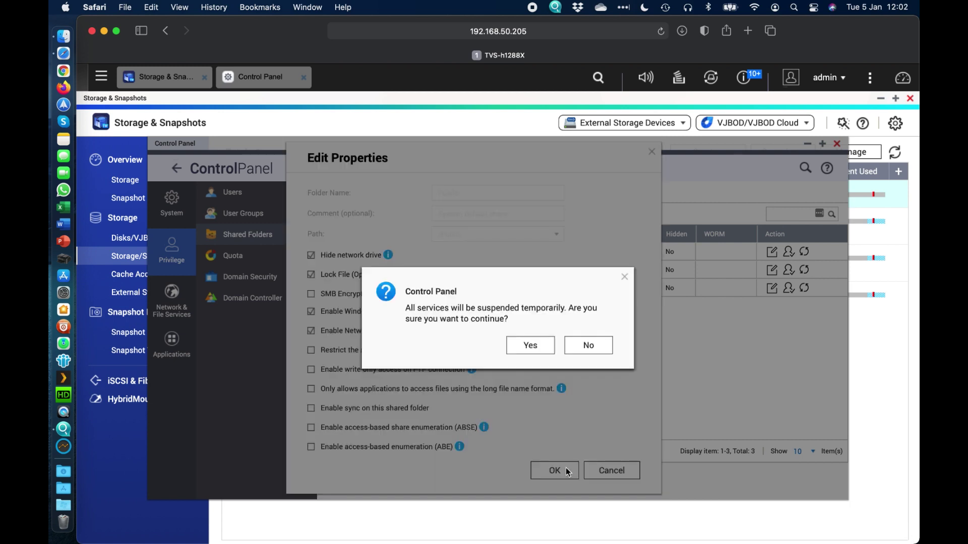
{"action": "left_click", "coordinate": [533, 347]}
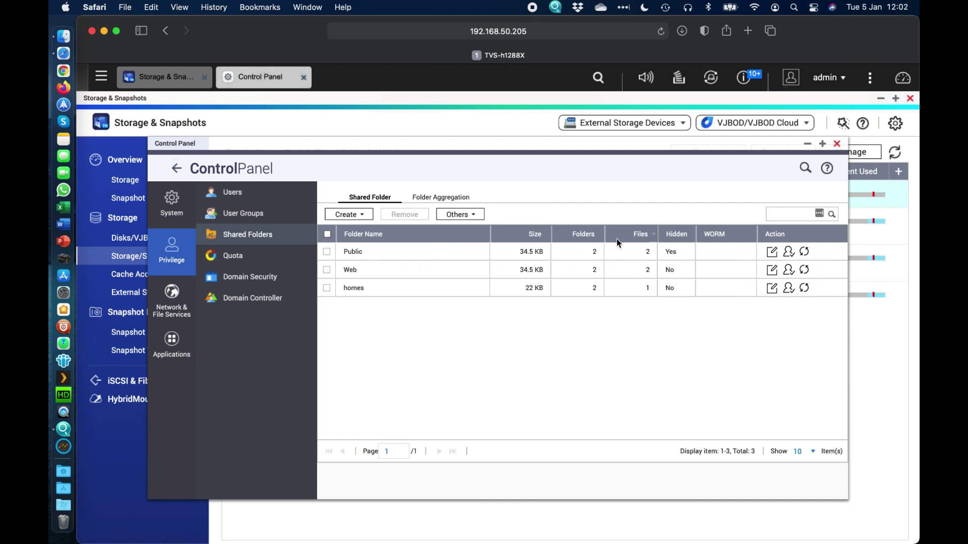
{"action": "left_click", "coordinate": [837, 145]}
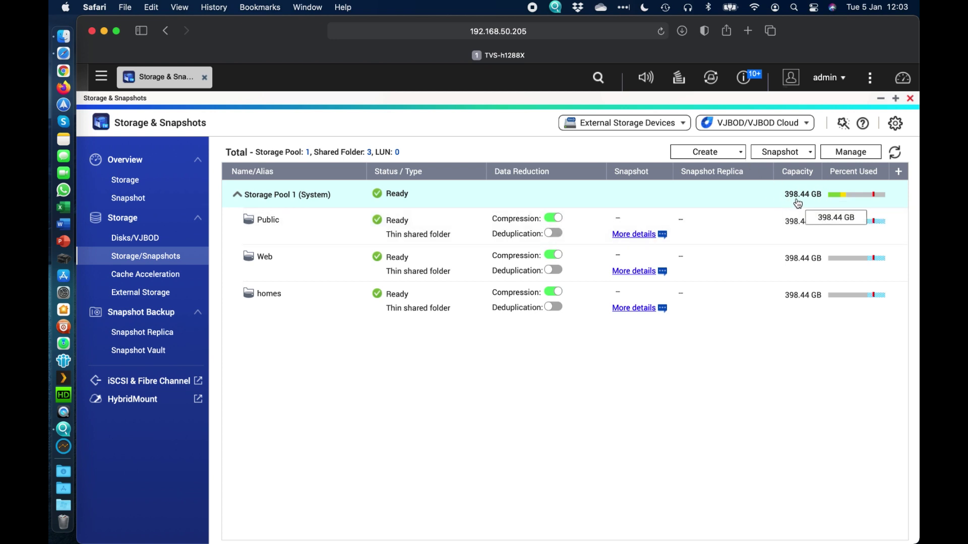
Start a second storage pool with Disk 1 and Disk 2, review the RAID types and keep RAID 1.
{"action": "left_click", "coordinate": [743, 158]}
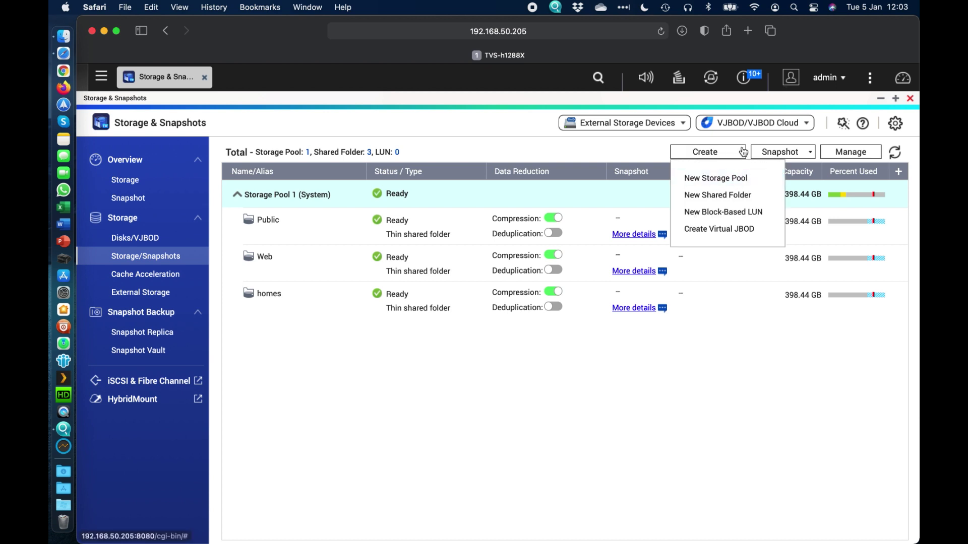
{"action": "left_click", "coordinate": [737, 180]}
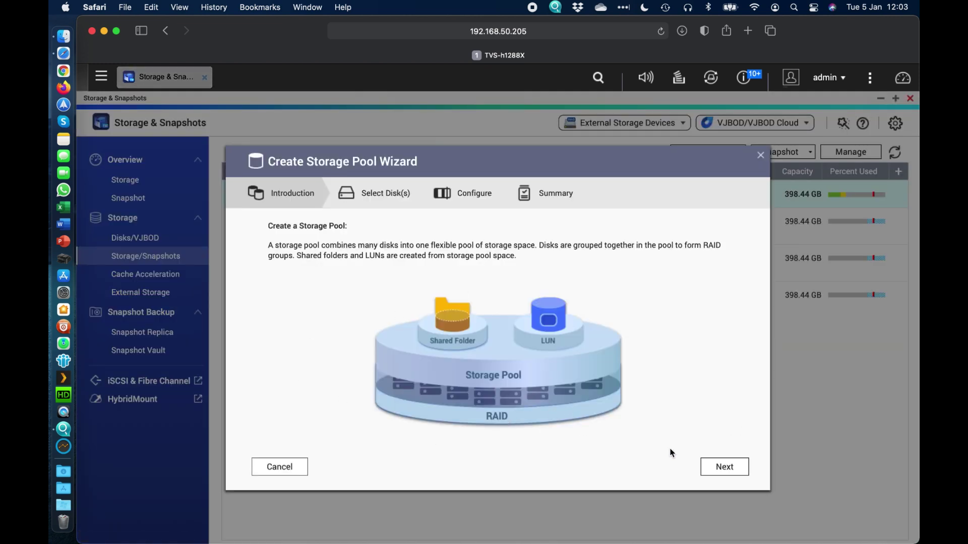
{"action": "left_click", "coordinate": [724, 467]}
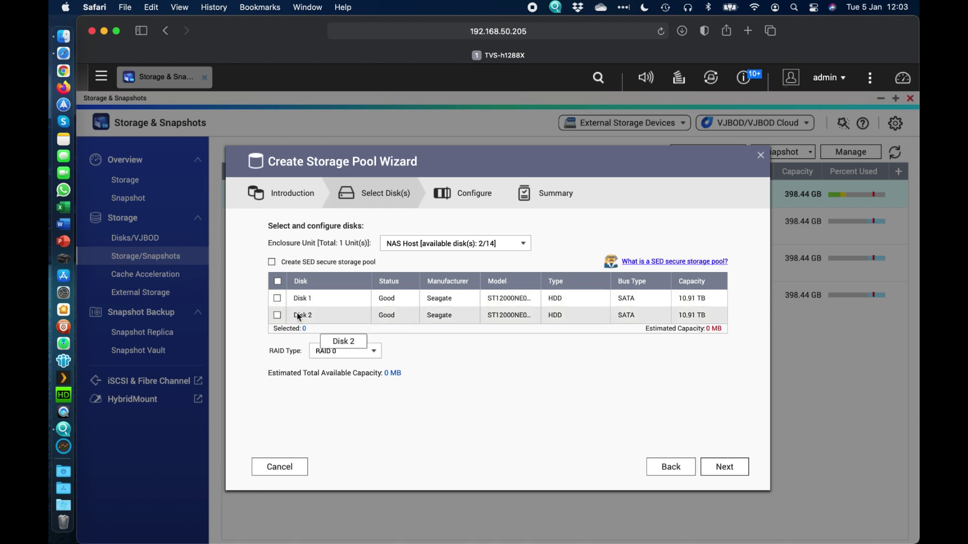
{"action": "left_click", "coordinate": [278, 283]}
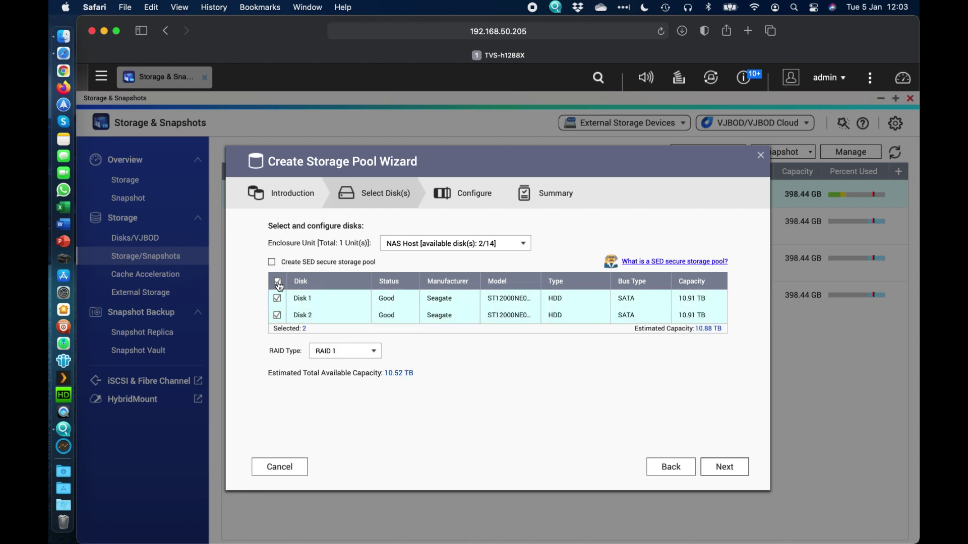
{"action": "left_click", "coordinate": [374, 355]}
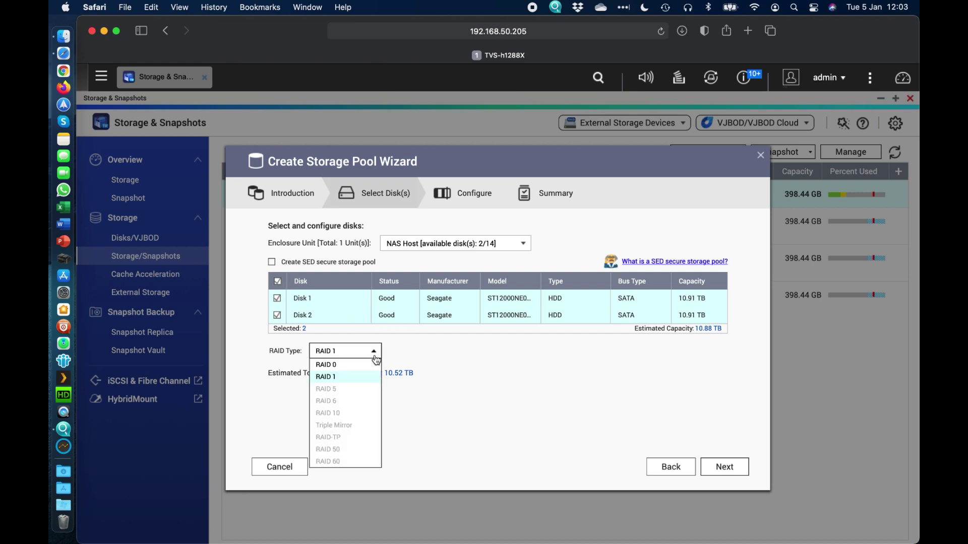
{"action": "mouse_move", "coordinate": [358, 378]}
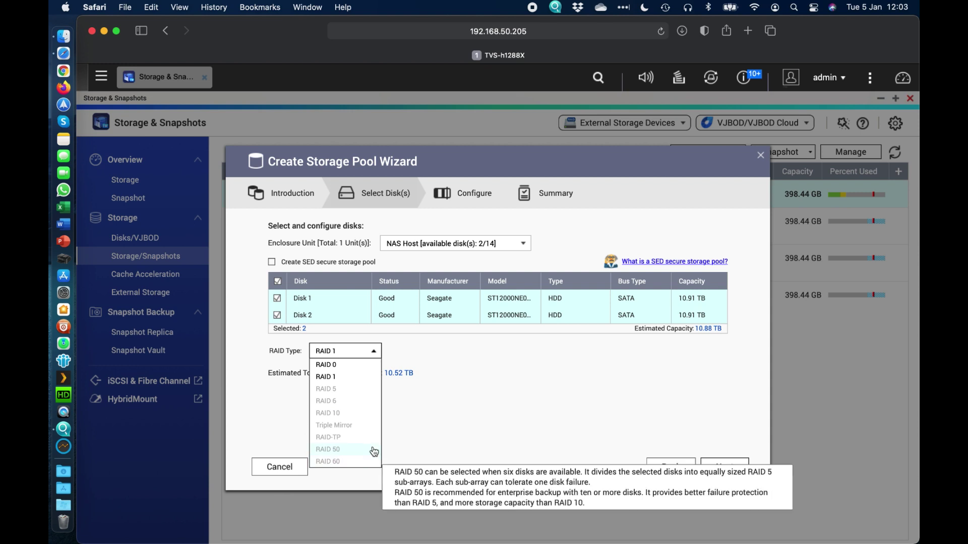
{"action": "mouse_move", "coordinate": [375, 448]}
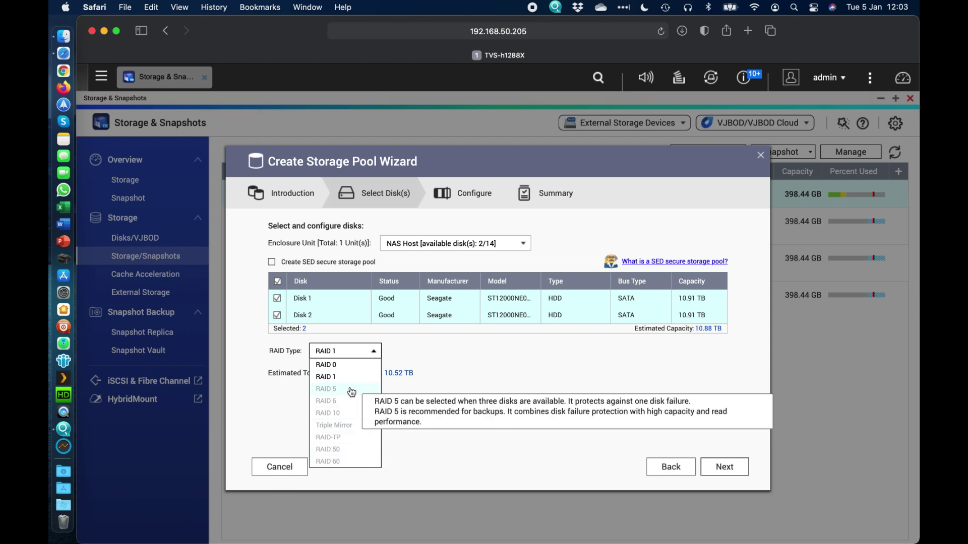
{"action": "mouse_move", "coordinate": [345, 418]}
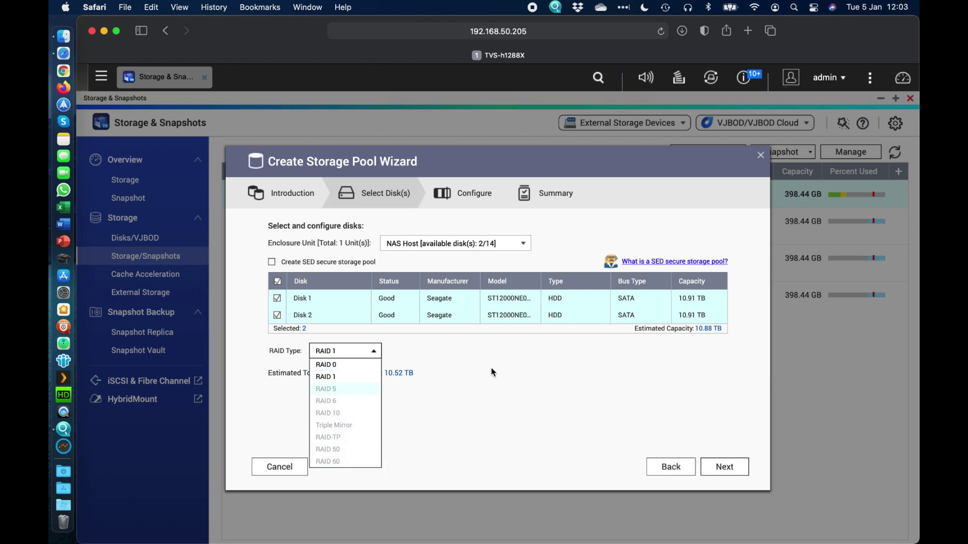
{"action": "left_click", "coordinate": [540, 368]}
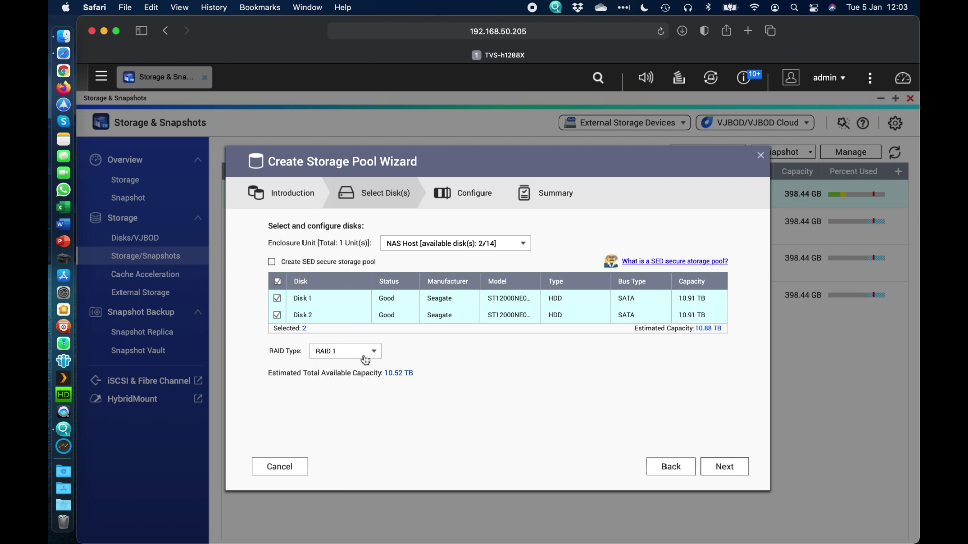
{"action": "left_click", "coordinate": [732, 468]}
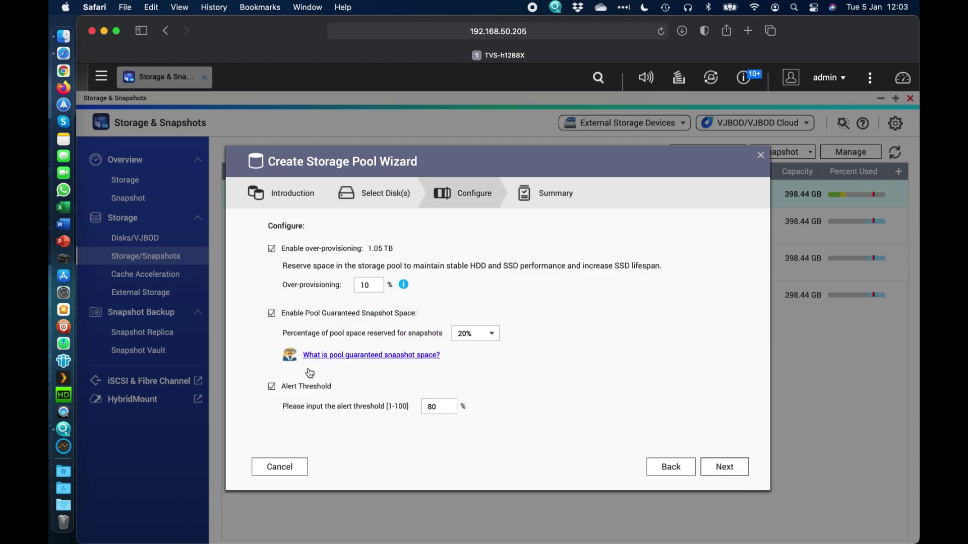
Create the hard-disk pool with 10% over-provisioning, 20% guaranteed snapshot space and an 80% alert threshold, accept disk erasure, and expand its entry.
{"action": "left_click", "coordinate": [729, 473]}
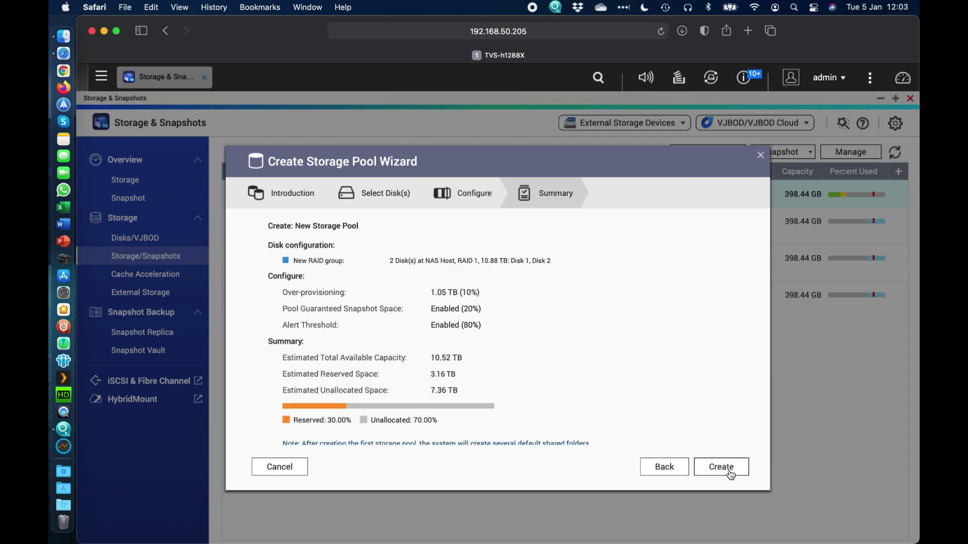
{"action": "scroll", "coordinate": [473, 278], "scroll_direction": "down", "scroll_amount": 1}
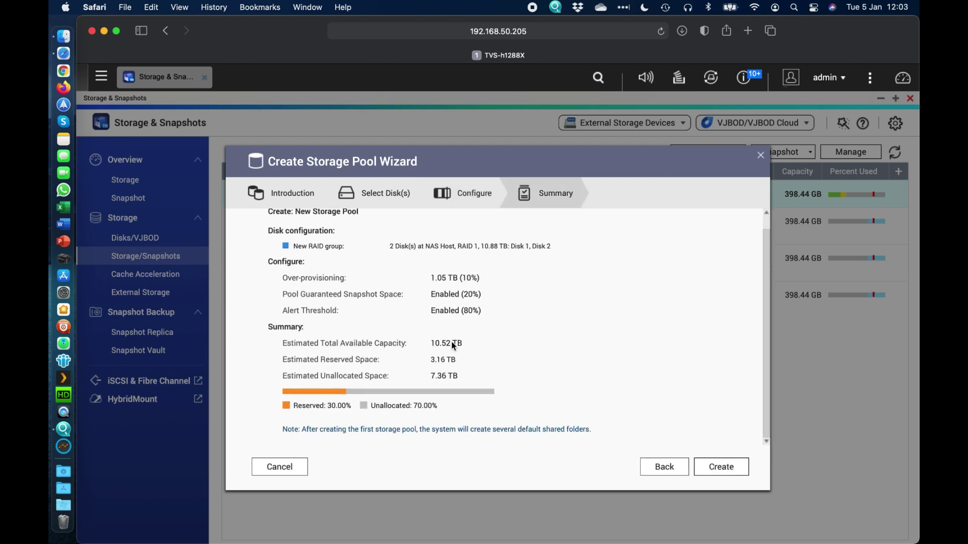
{"action": "left_click", "coordinate": [736, 469]}
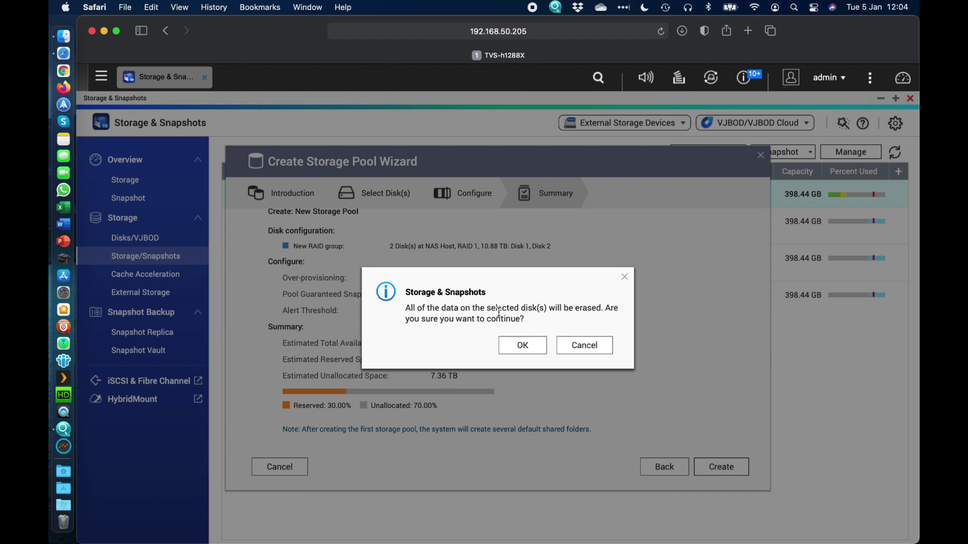
{"action": "left_click", "coordinate": [522, 346]}
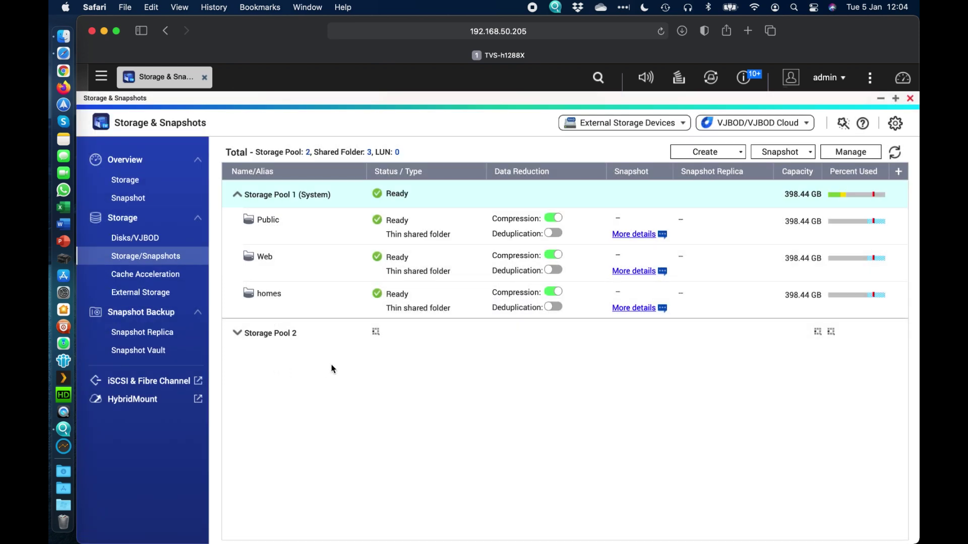
{"action": "left_click", "coordinate": [235, 332]}
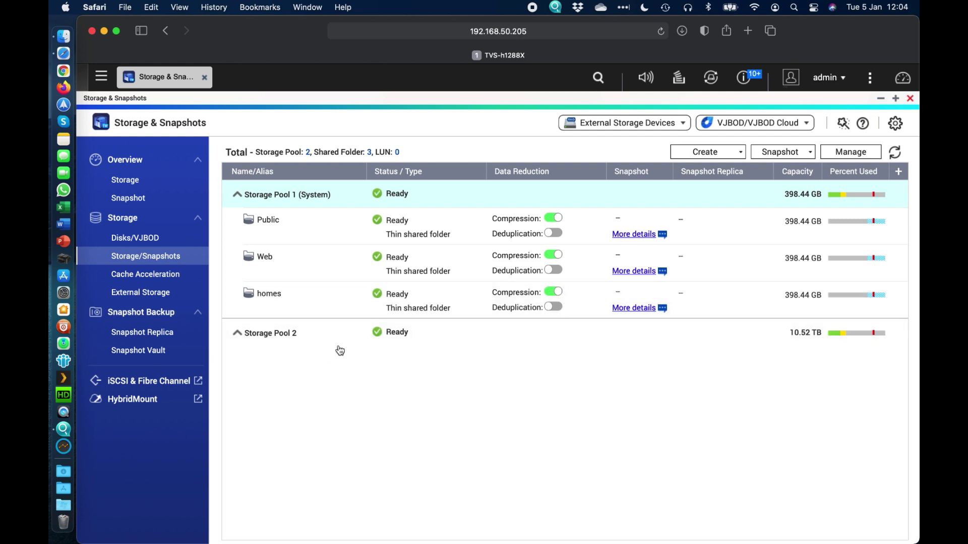
{"action": "mouse_move", "coordinate": [616, 241]}
{"action": "left_click", "coordinate": [738, 154]}
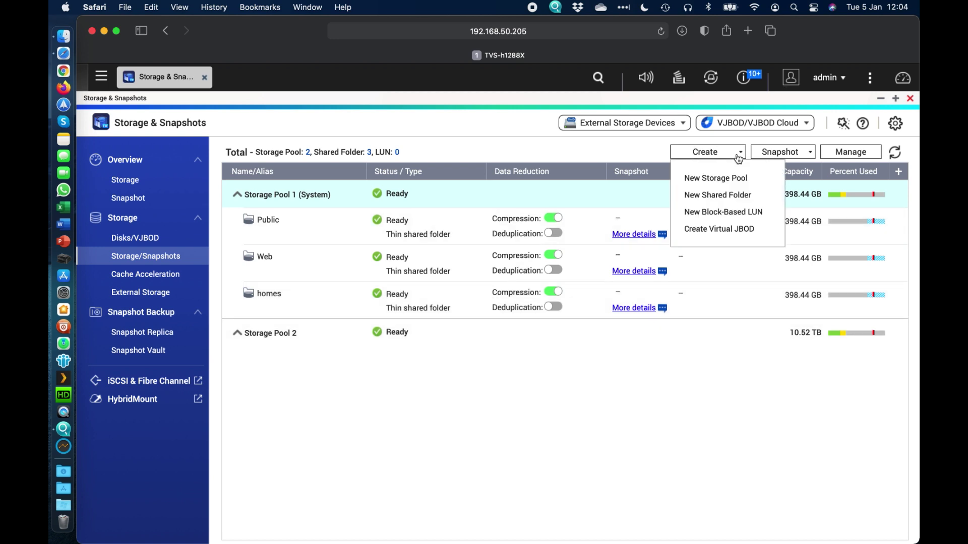
{"action": "left_click", "coordinate": [736, 201]}
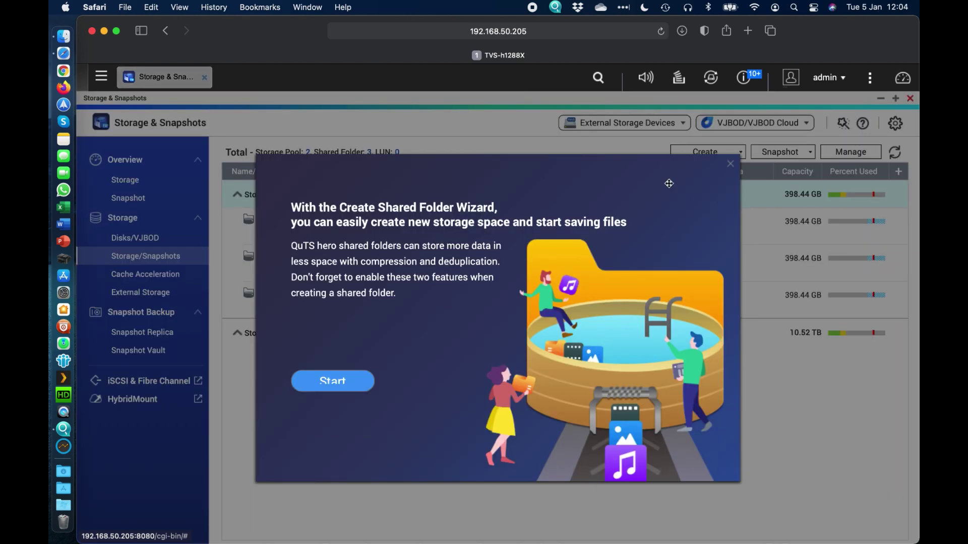
{"action": "left_click", "coordinate": [731, 164]}
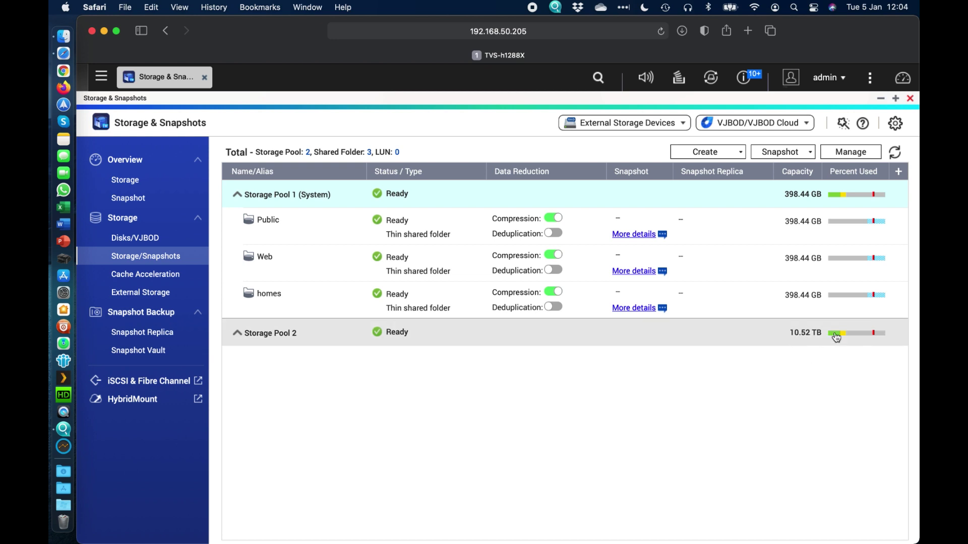
Start a new shared folder named Data on Storage Pool 2 with thin provisioning, a 5 TB quota and no encryption.
{"action": "left_click", "coordinate": [741, 153]}
{"action": "left_click", "coordinate": [723, 200]}
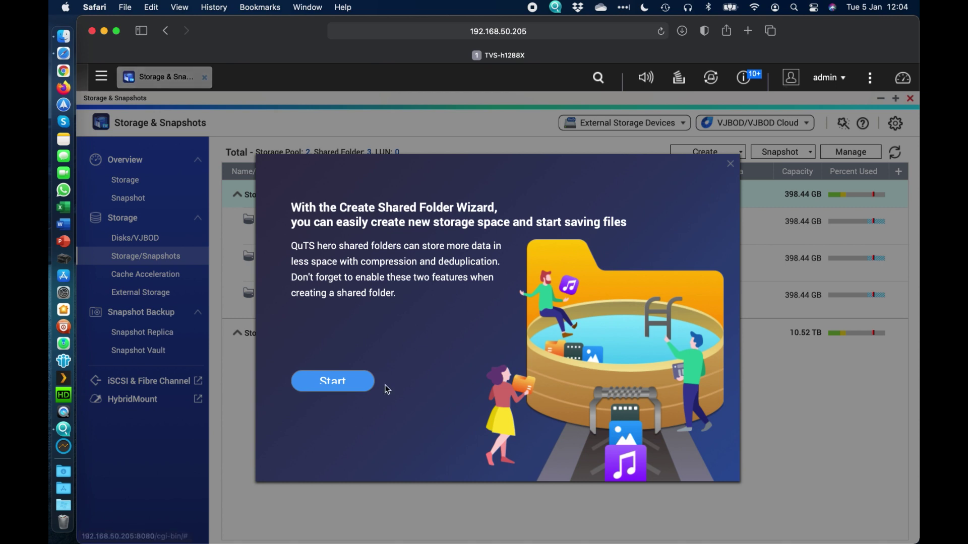
{"action": "left_click", "coordinate": [332, 385]}
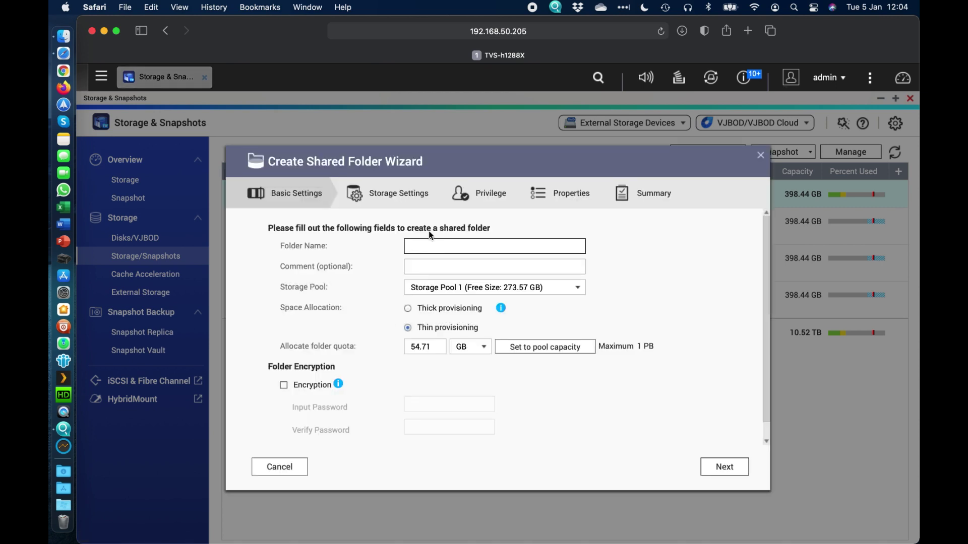
{"action": "type", "text": "Data"}
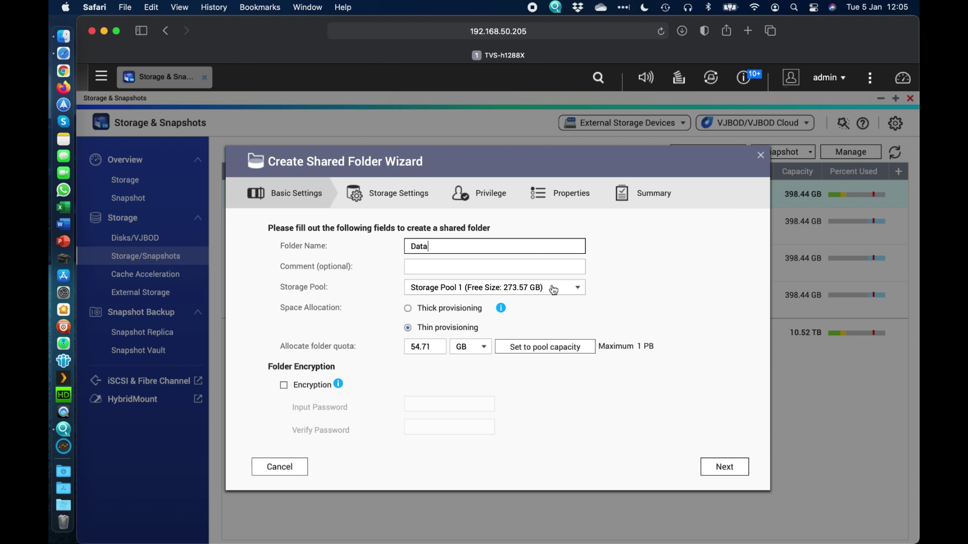
{"action": "left_click", "coordinate": [573, 290]}
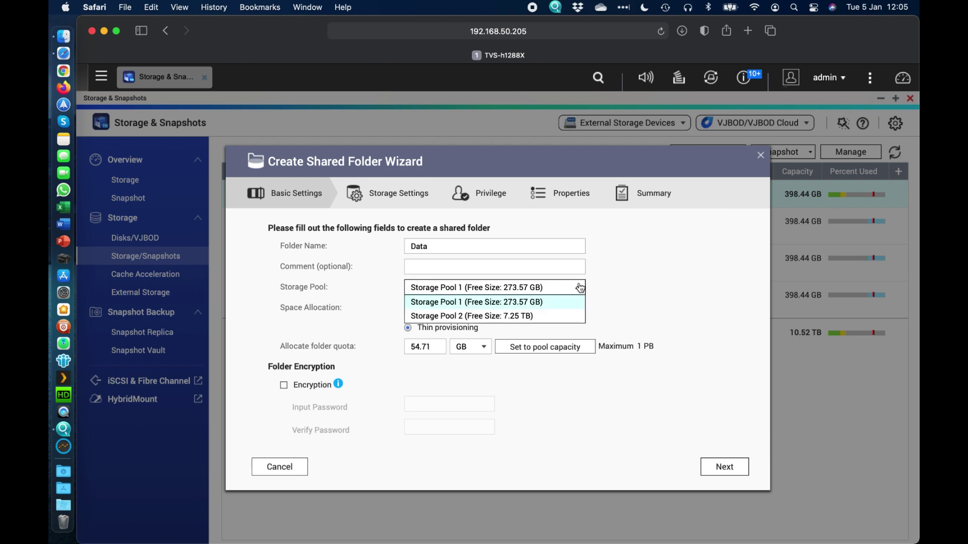
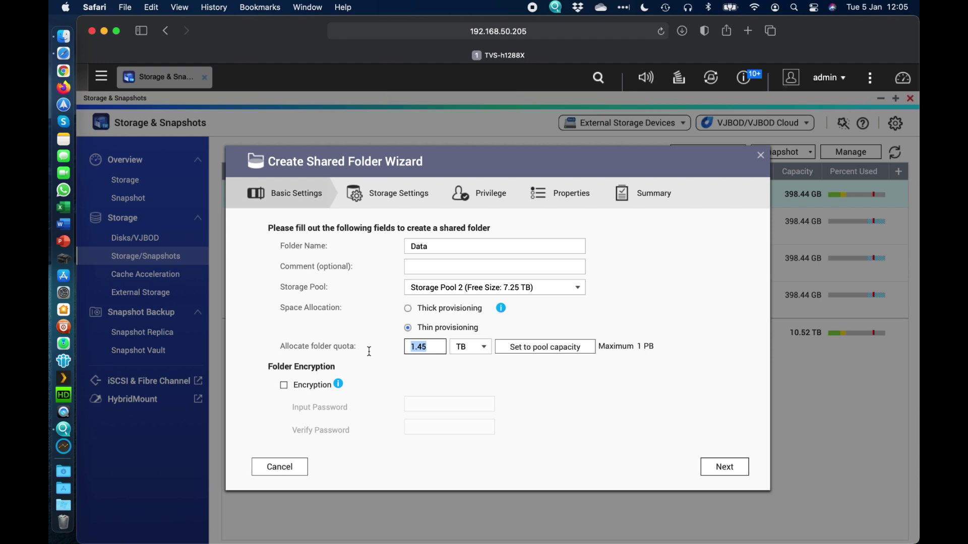
{"action": "type", "text": "5"}
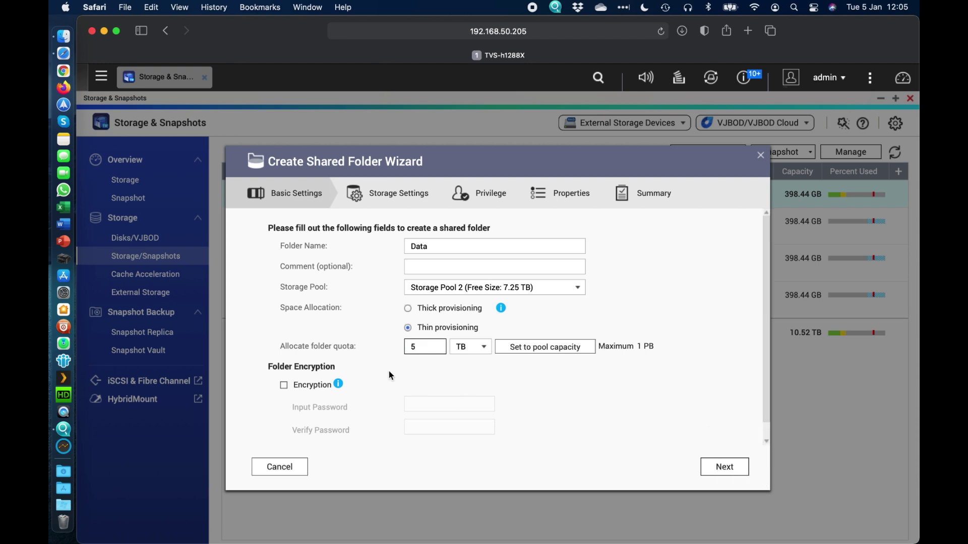
{"action": "left_click", "coordinate": [725, 466]}
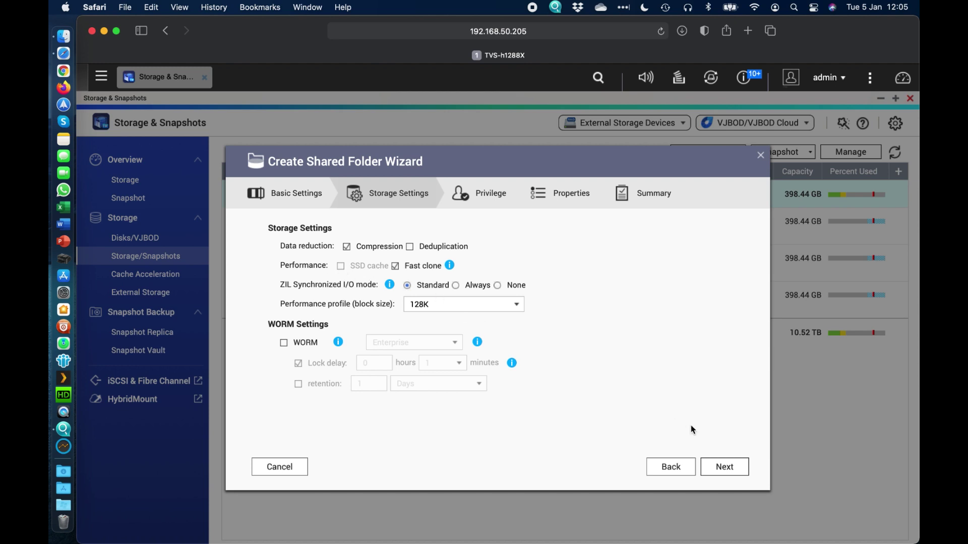
Create the shared folder with the default storage settings, admin read/write access and default properties, and stop the content source notice from showing again.
{"action": "left_click", "coordinate": [722, 469]}
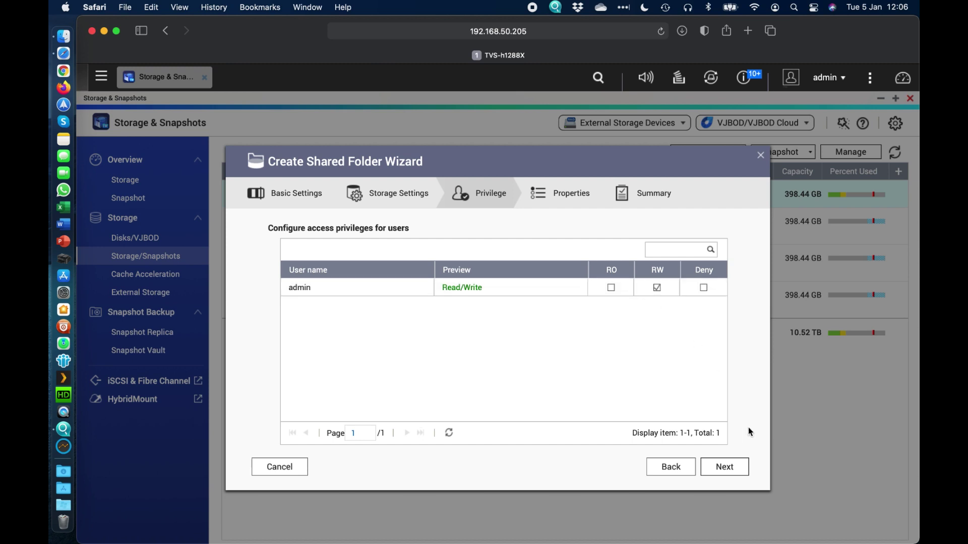
{"action": "left_click", "coordinate": [732, 474]}
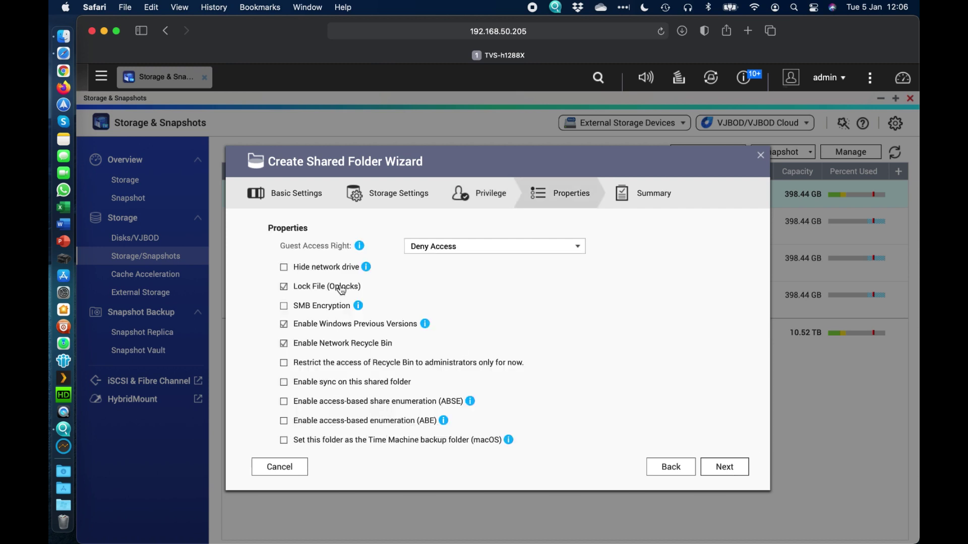
{"action": "left_click", "coordinate": [735, 474]}
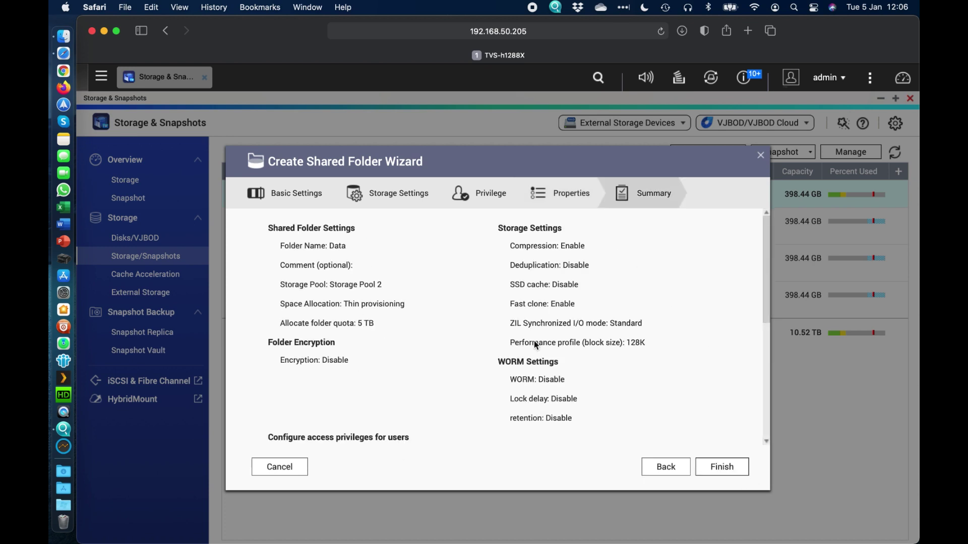
{"action": "scroll", "coordinate": [534, 340], "scroll_direction": "down", "scroll_amount": 10}
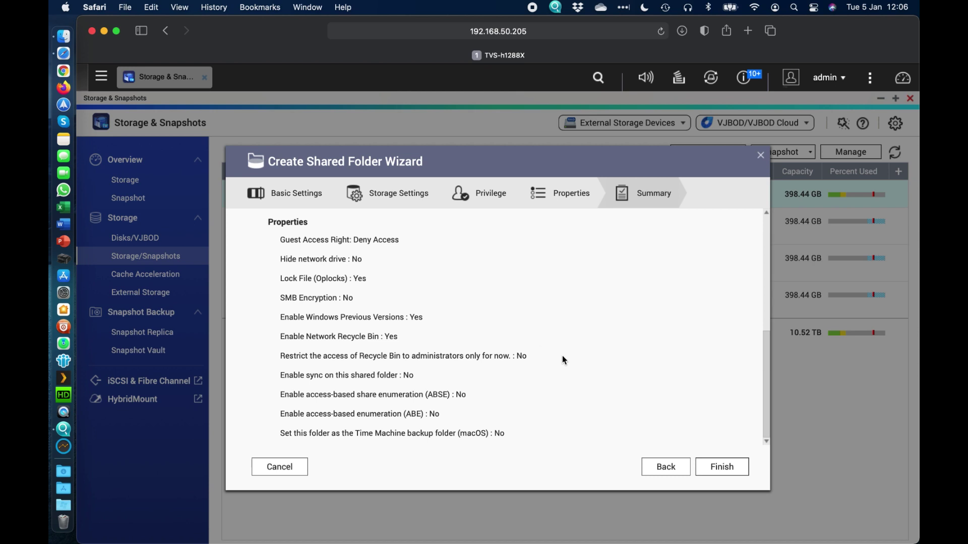
{"action": "left_click", "coordinate": [723, 468]}
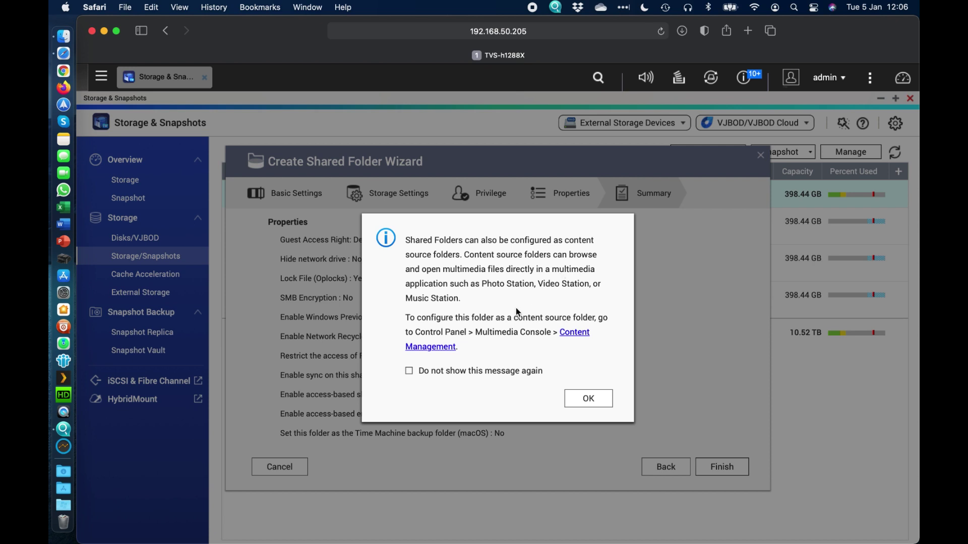
{"action": "left_click", "coordinate": [450, 374]}
{"action": "left_click", "coordinate": [586, 398]}
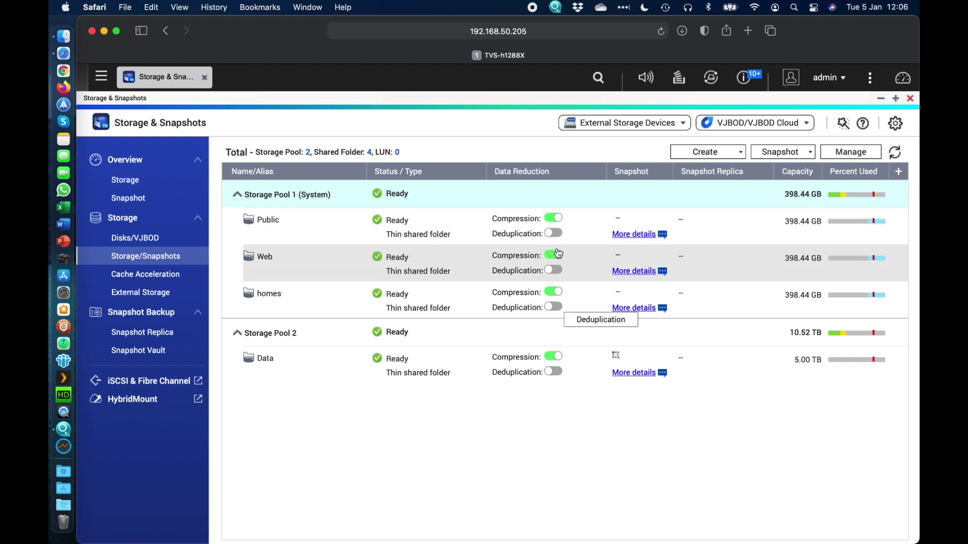
Enable deduplication for the Public shared folder in Storage Pool 1.
{"action": "left_click", "coordinate": [554, 233]}
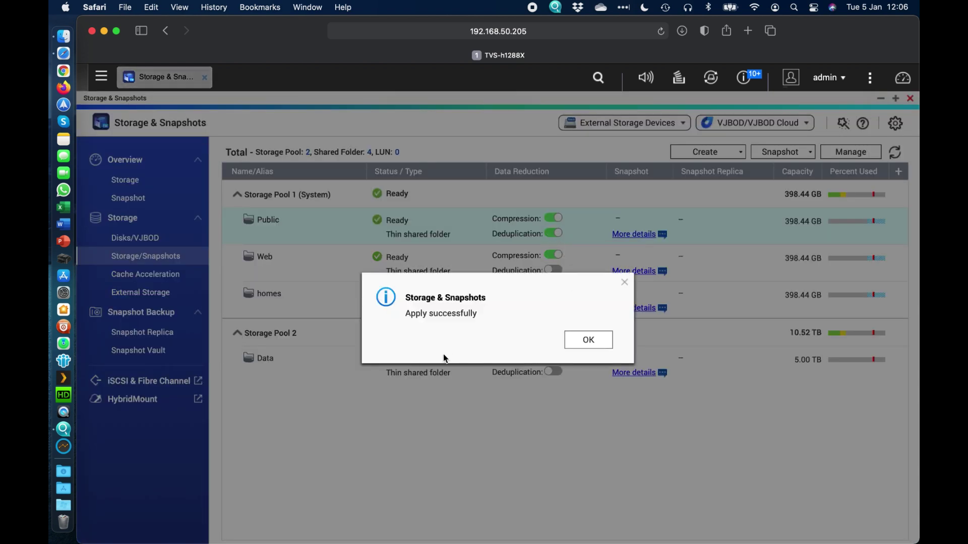
{"action": "left_click", "coordinate": [604, 343]}
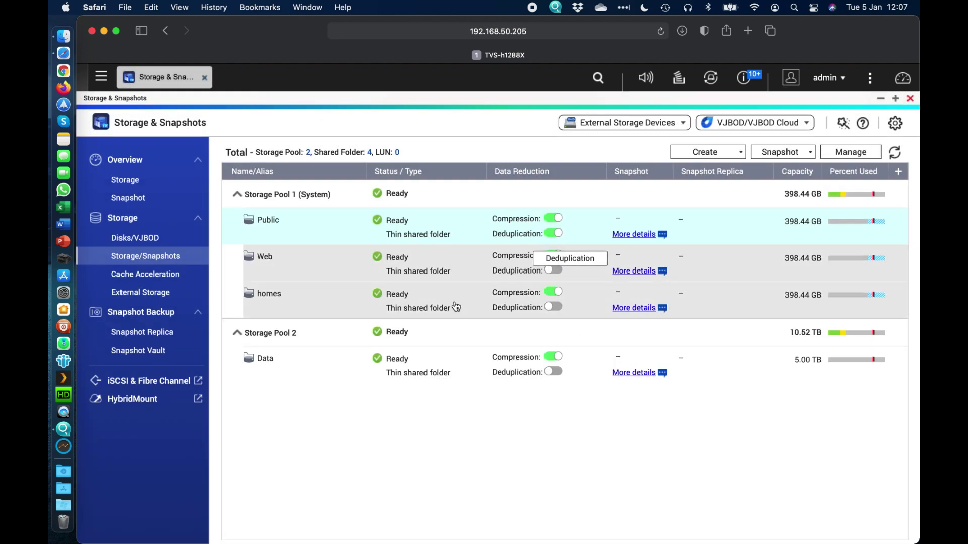
Review the disks installed in the NAS host and close Storage & Snapshots.
{"action": "left_click", "coordinate": [158, 240]}
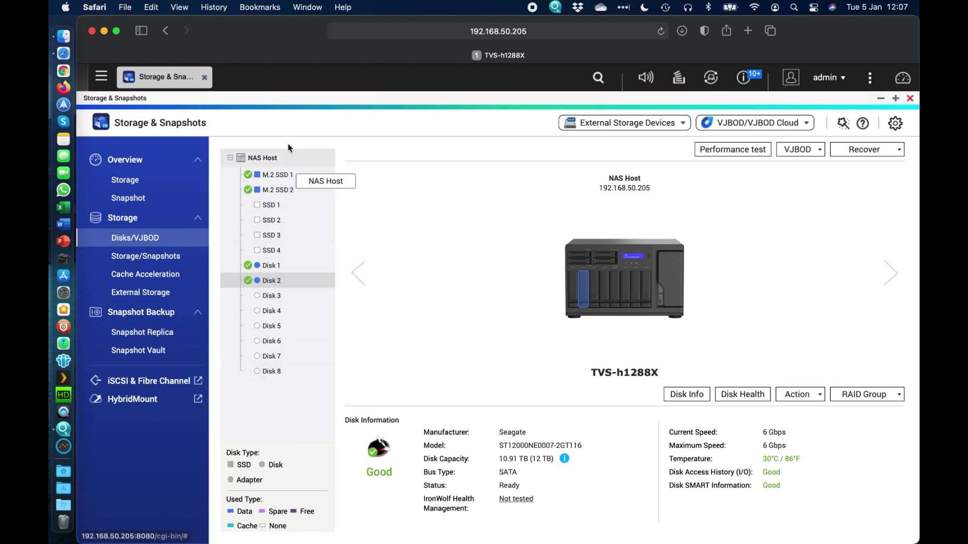
{"action": "mouse_move", "coordinate": [284, 181]}
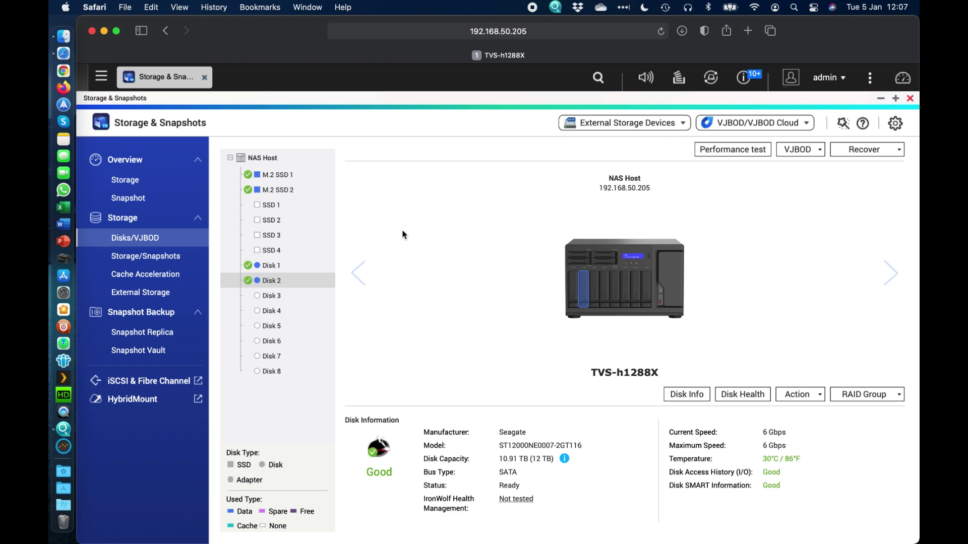
{"action": "left_click", "coordinate": [910, 99]}
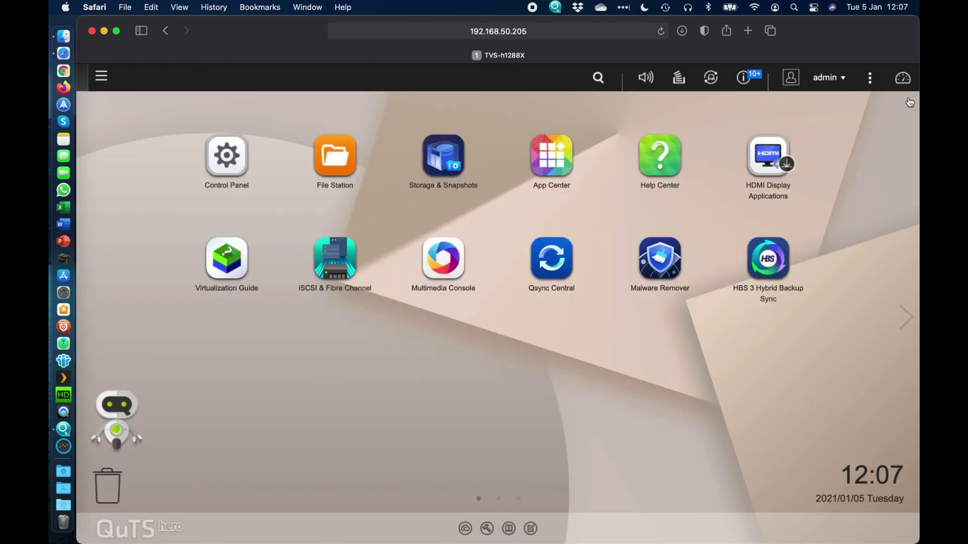
Open Control Panel in a maximized window and check the Apple and Microsoft networking file service settings.
{"action": "left_click", "coordinate": [240, 151]}
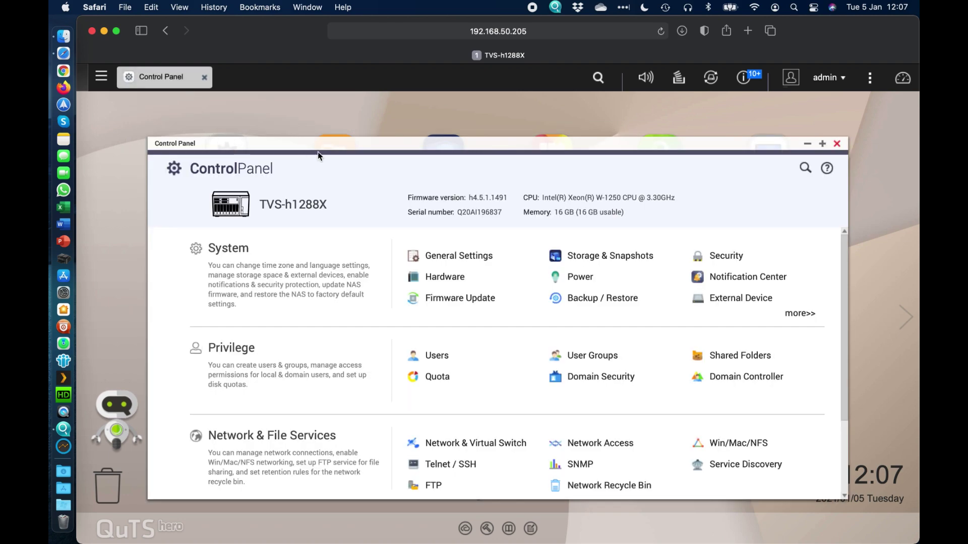
{"action": "double_click", "coordinate": [345, 146]}
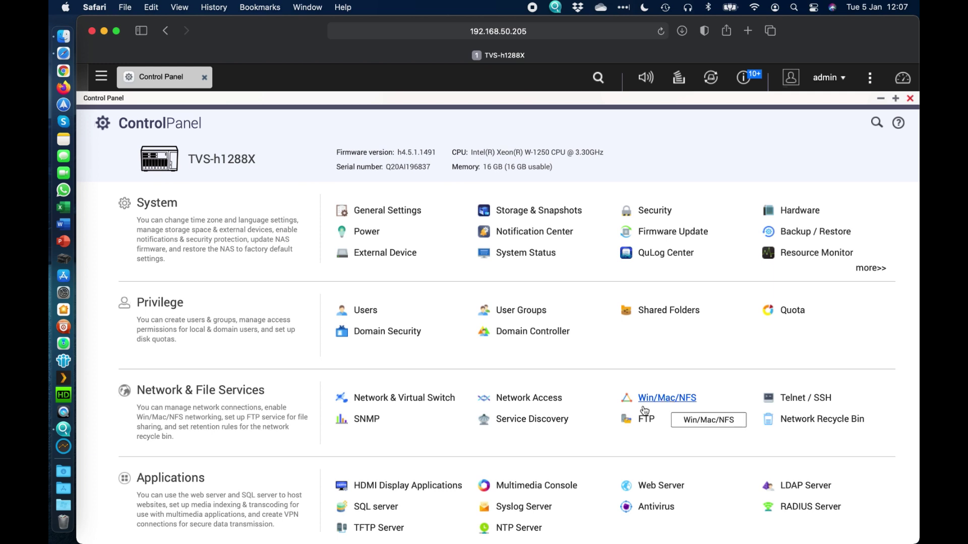
{"action": "left_click", "coordinate": [667, 401]}
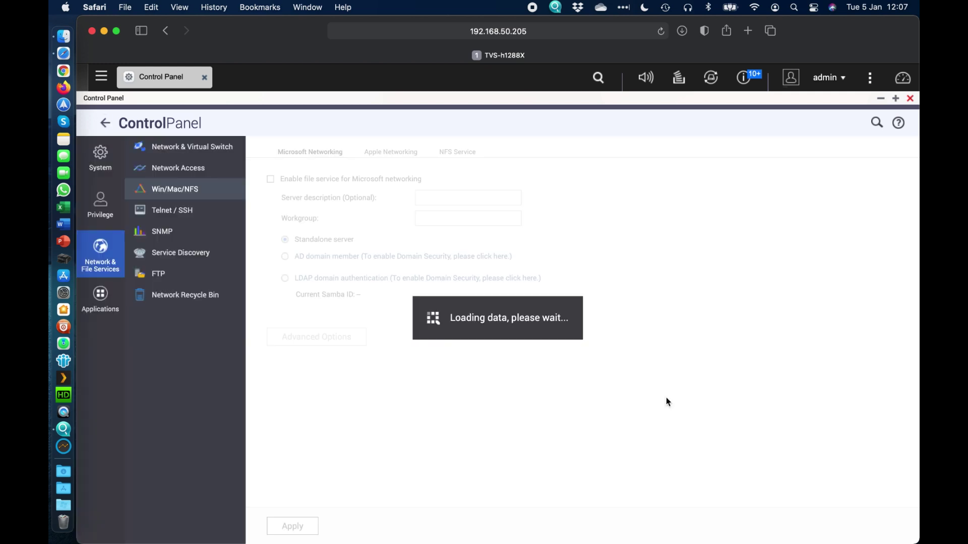
{"action": "left_click", "coordinate": [401, 157]}
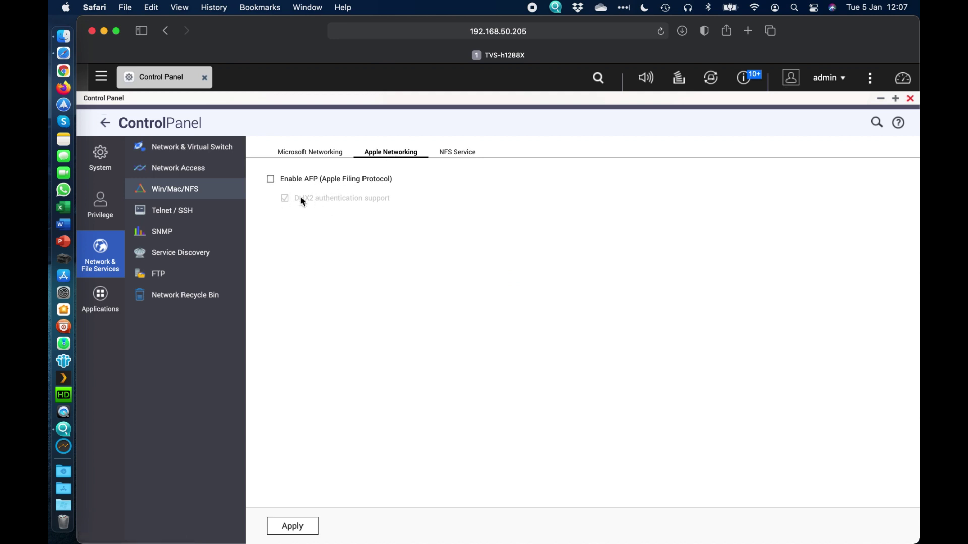
{"action": "left_click", "coordinate": [310, 153]}
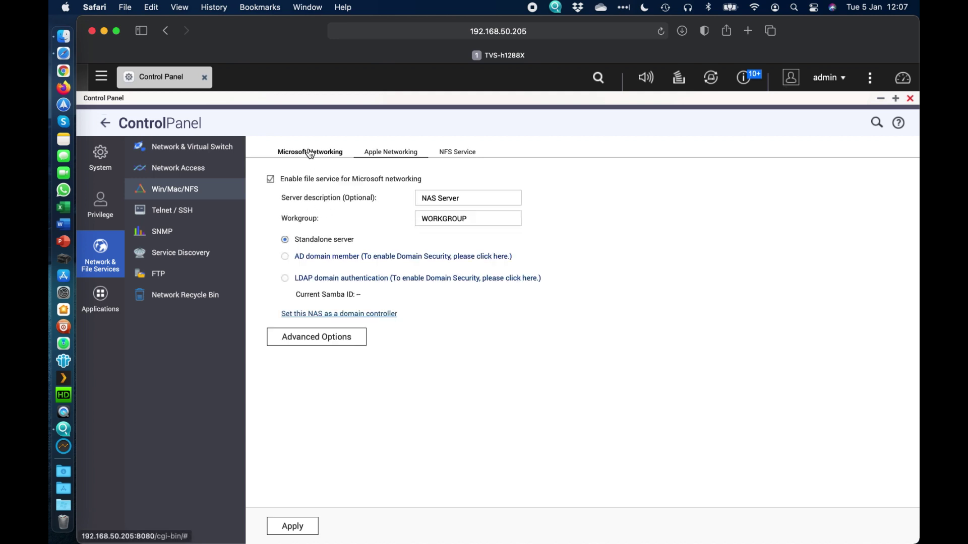
Open Network & Virtual Switch, skip its quick guide and decline showing the guide at the next launch.
{"action": "left_click", "coordinate": [175, 151]}
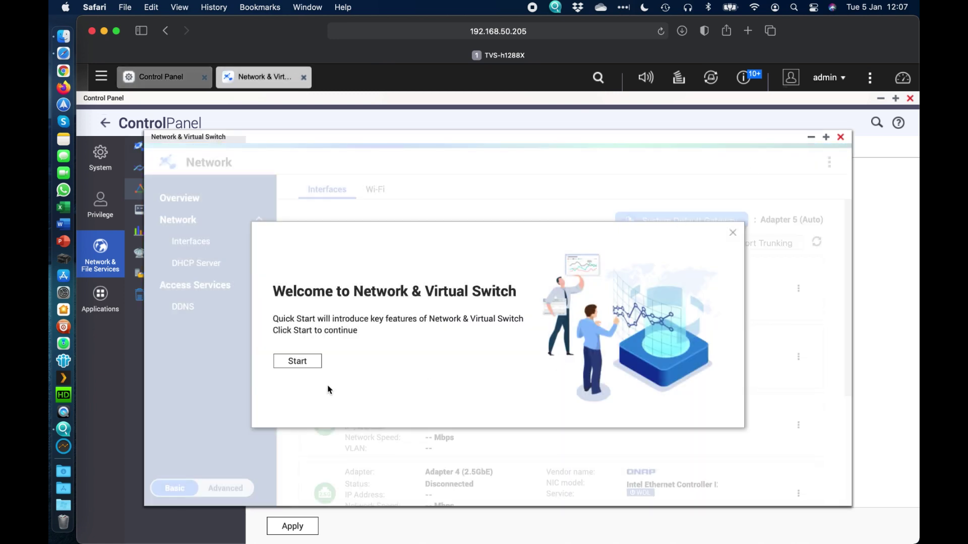
{"action": "left_click", "coordinate": [298, 361]}
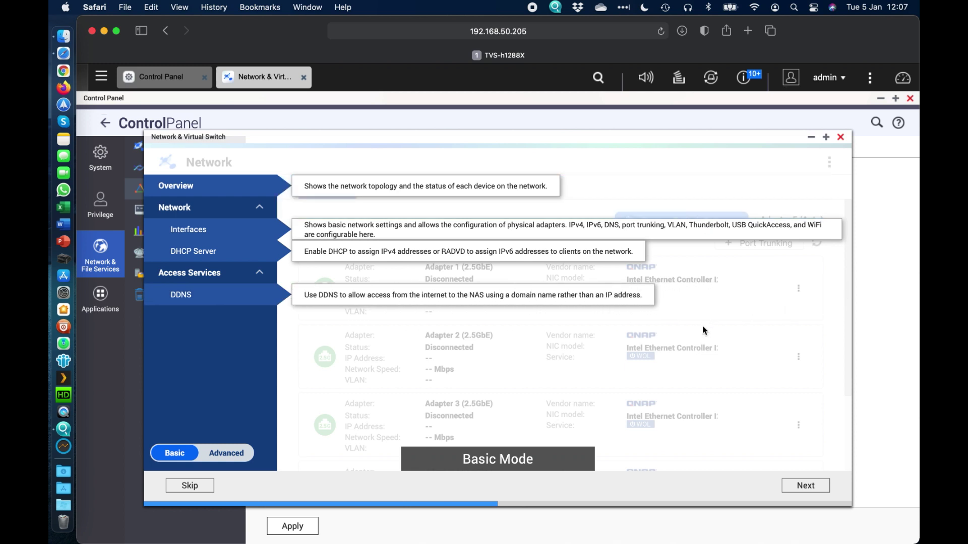
{"action": "left_click", "coordinate": [171, 489]}
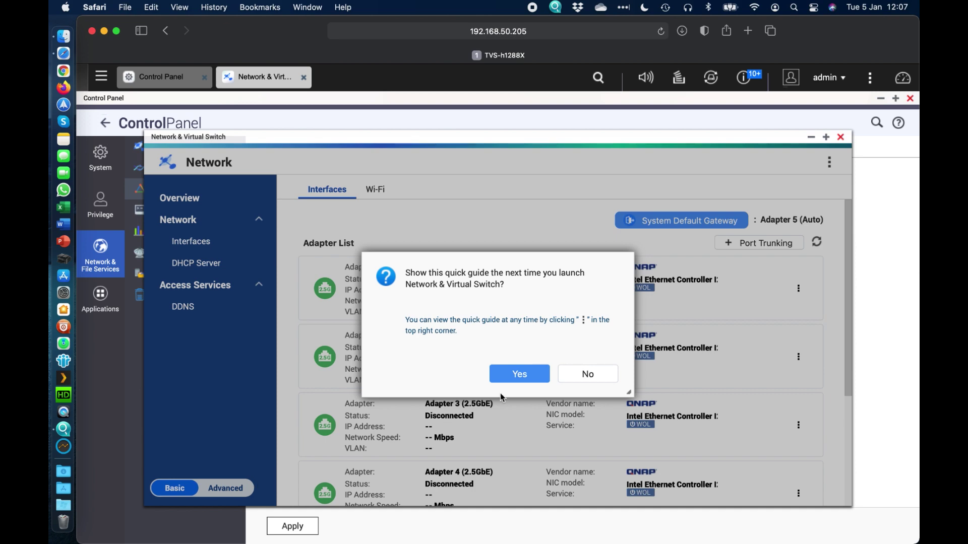
{"action": "left_click", "coordinate": [591, 373]}
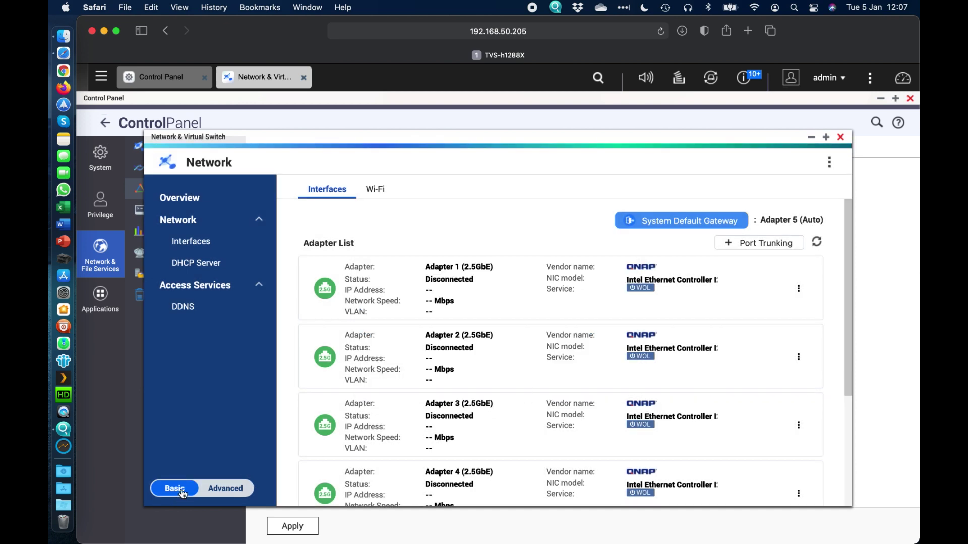
Inspect the IPv4 and jumbo frame configuration of Adapter 5 (10GbE), cancel without changes, and close the network and Control Panel windows.
{"action": "scroll", "coordinate": [519, 445], "scroll_direction": "down", "scroll_amount": 5}
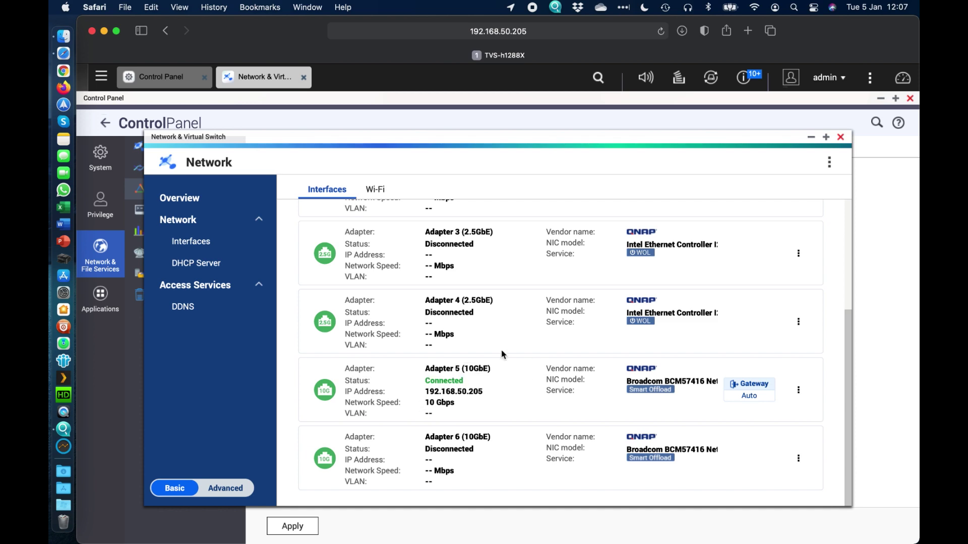
{"action": "left_click", "coordinate": [799, 390]}
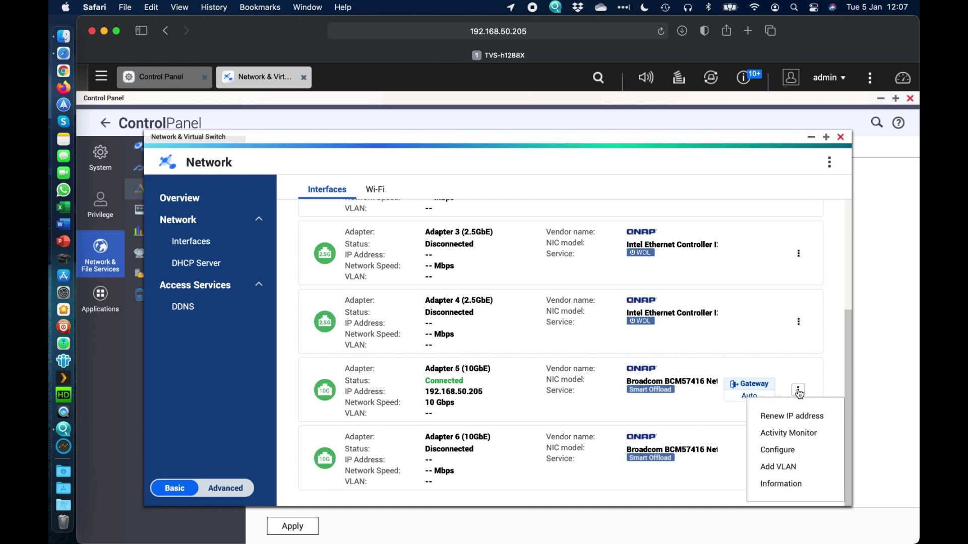
{"action": "left_click", "coordinate": [797, 451]}
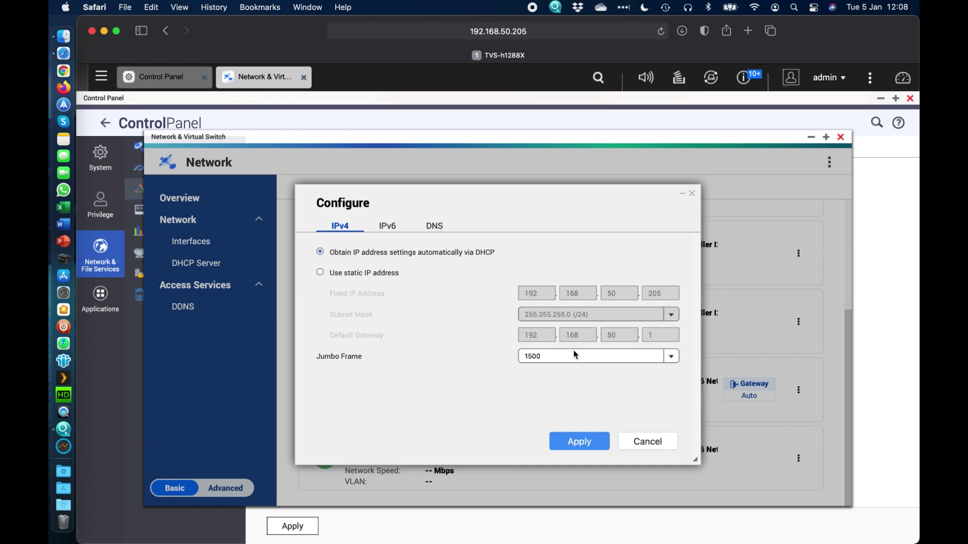
{"action": "left_click", "coordinate": [648, 442]}
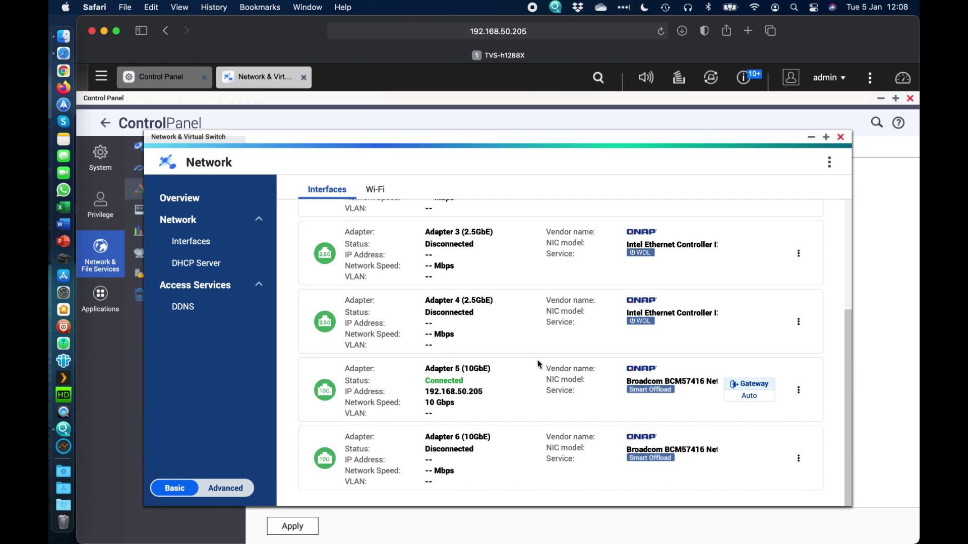
{"action": "left_click", "coordinate": [840, 138]}
{"action": "left_click", "coordinate": [910, 97]}
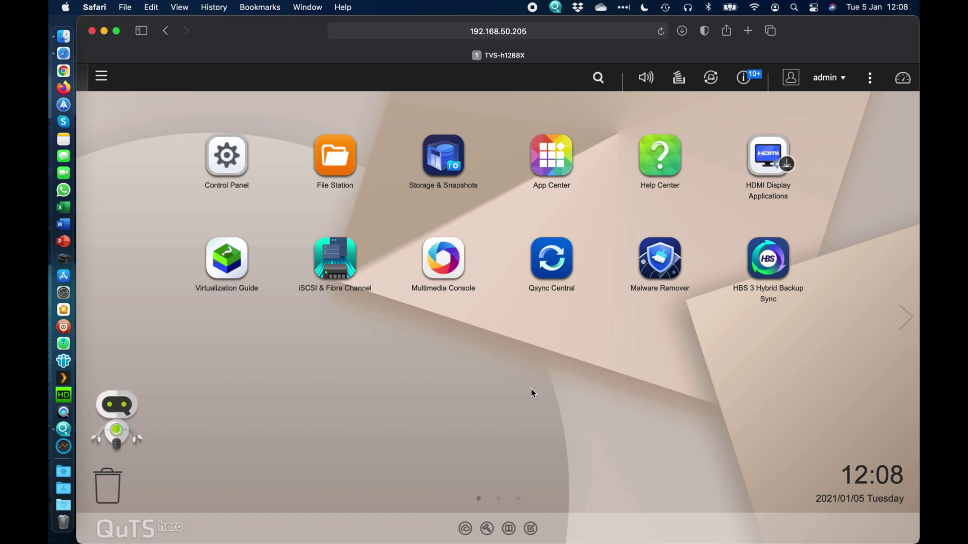
Clear all event notifications and close the notification list.
{"action": "left_click", "coordinate": [743, 77]}
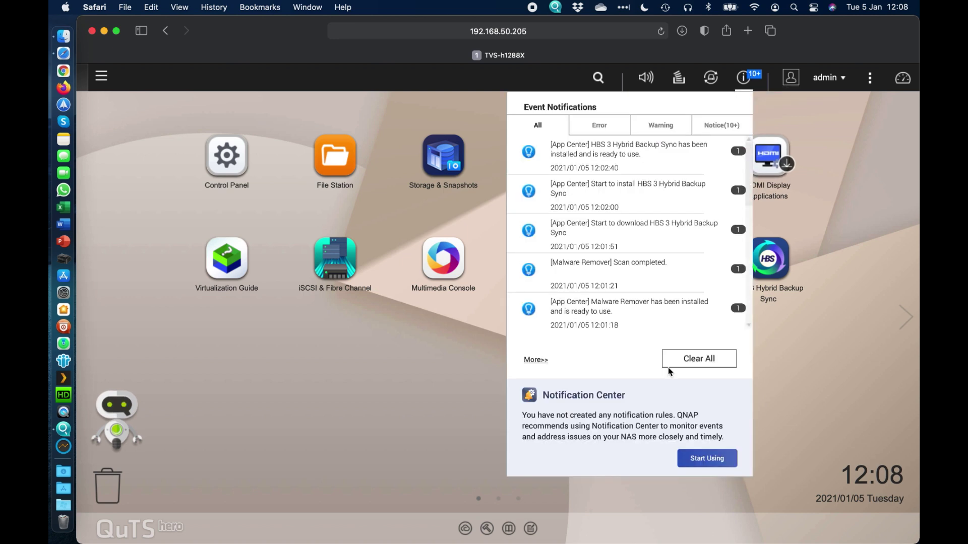
{"action": "left_click", "coordinate": [699, 358]}
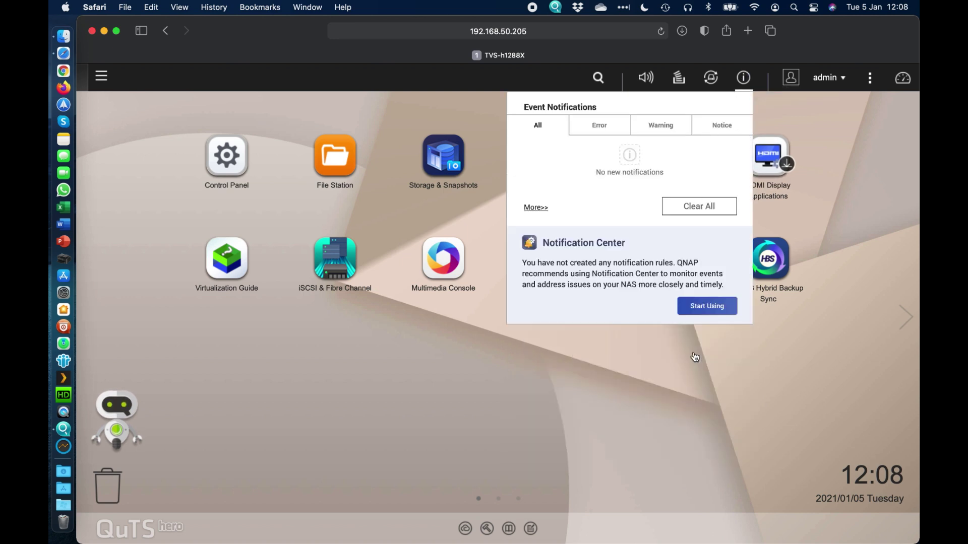
{"action": "left_click", "coordinate": [469, 360]}
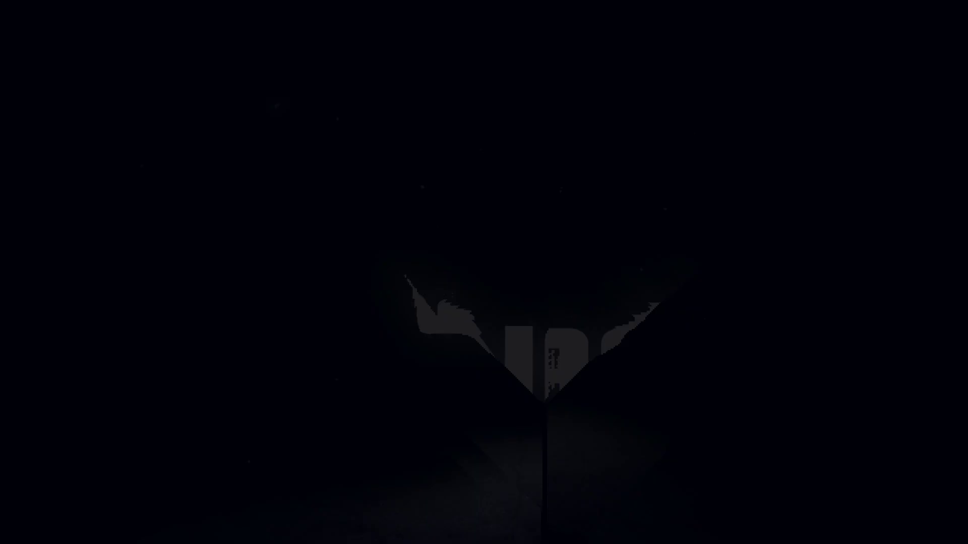